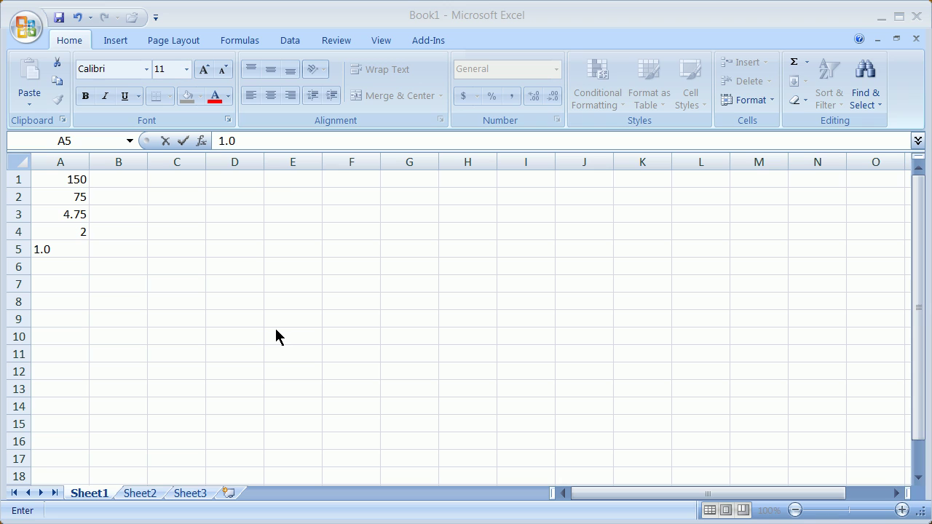
Commit diameter 1 in A5 and insert a blank row above the data
key(ctrl+Return)
click(20, 179)
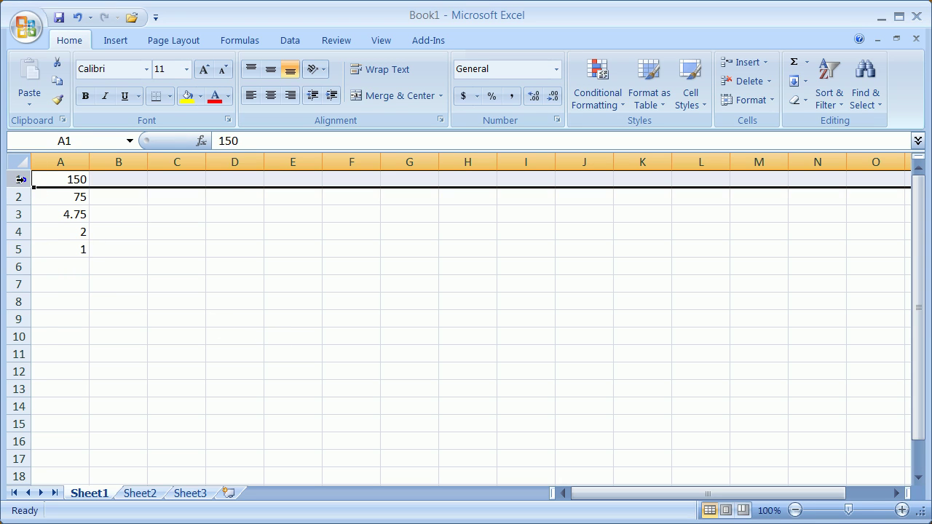
right_click(20, 179)
click(97, 272)
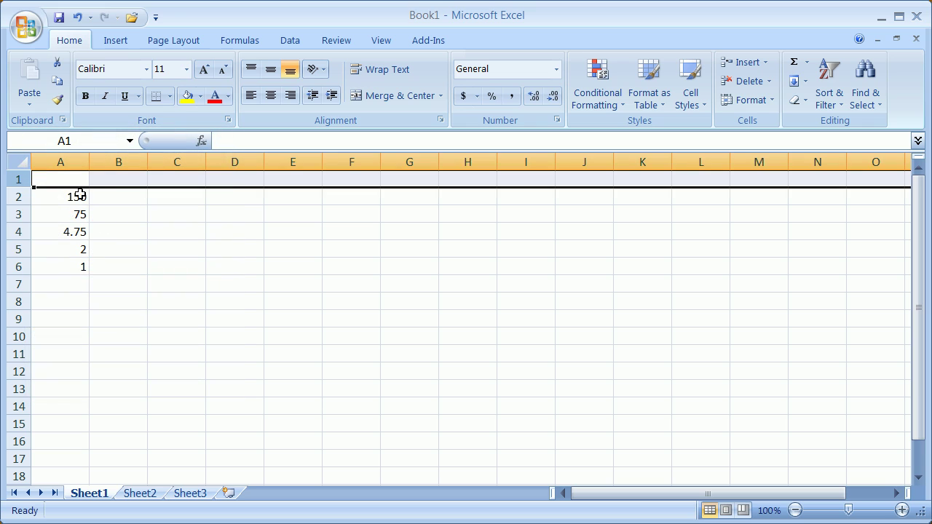
Label A1 'diamm' and B1 '%passing'
click(53, 182)
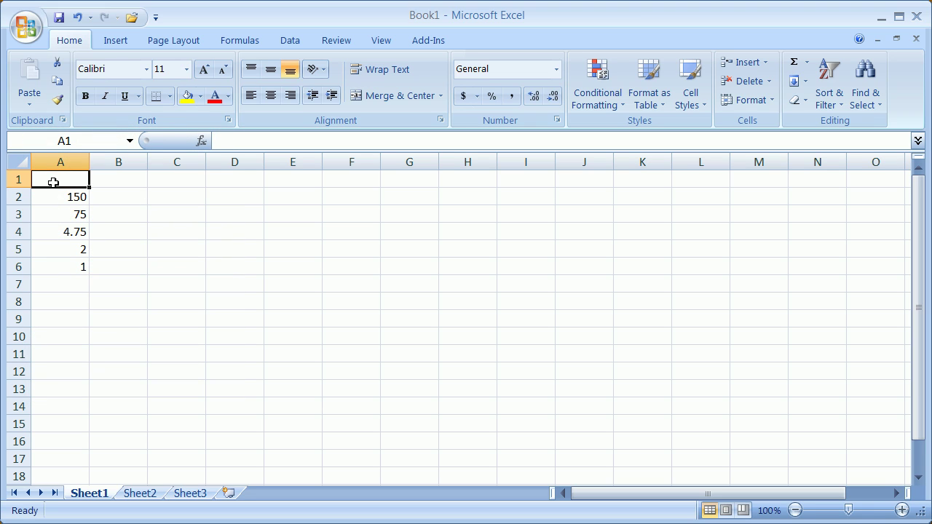
text(diamm)
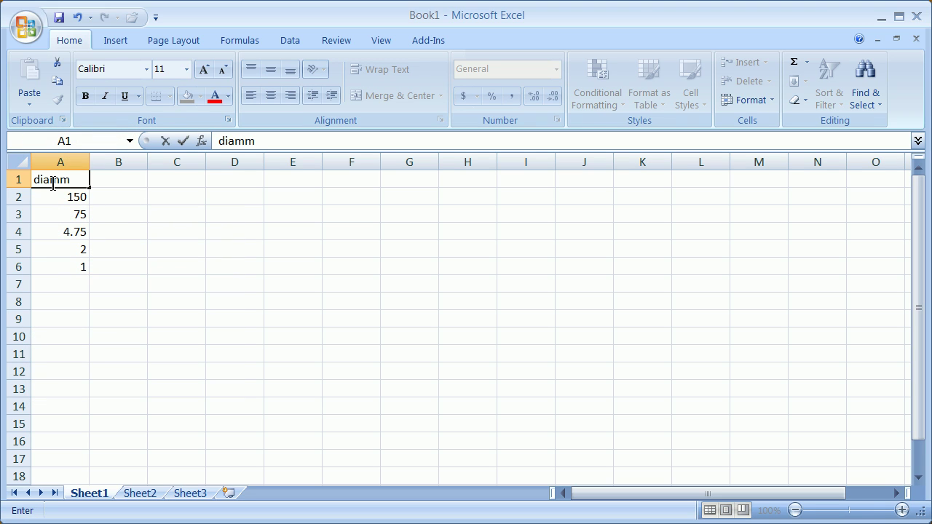
click(118, 181)
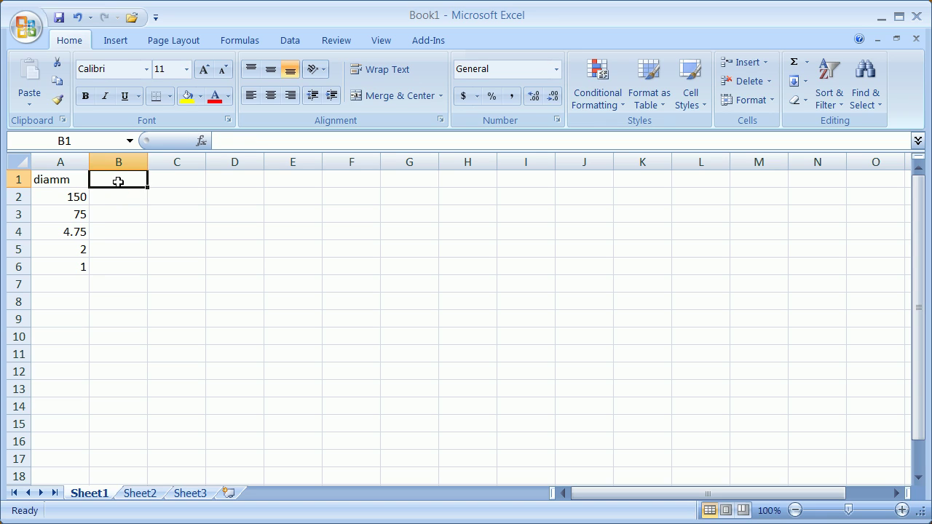
text(%passing)
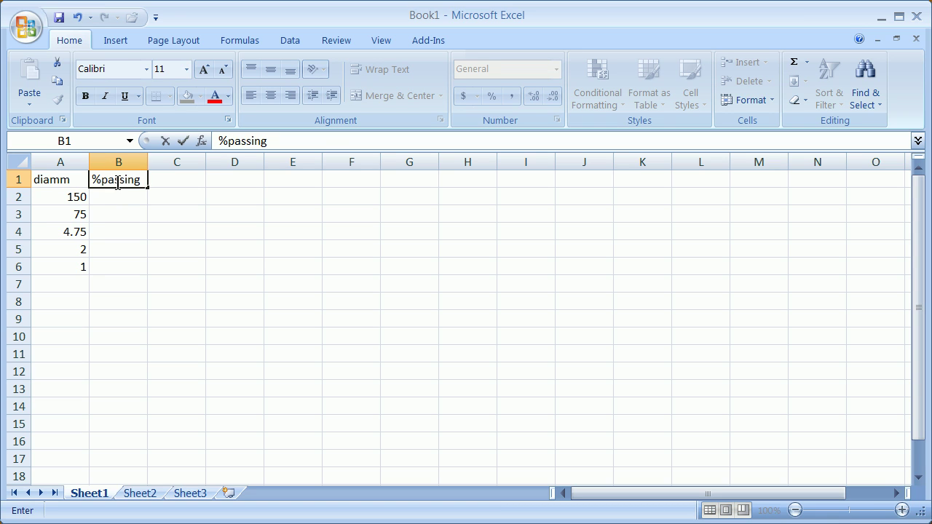
click(73, 197)
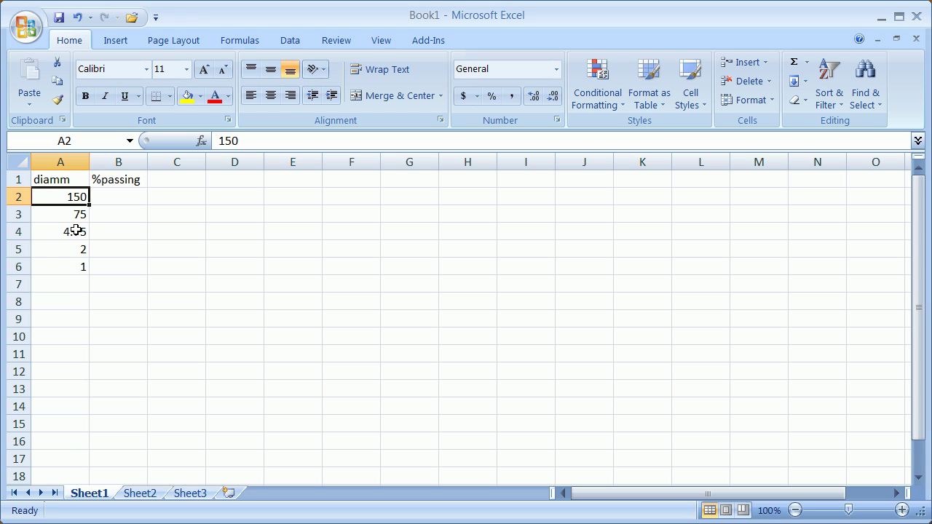
Insert a row above 4.75 and enter the diameter 25 in A4
click(11, 231)
right_click(24, 233)
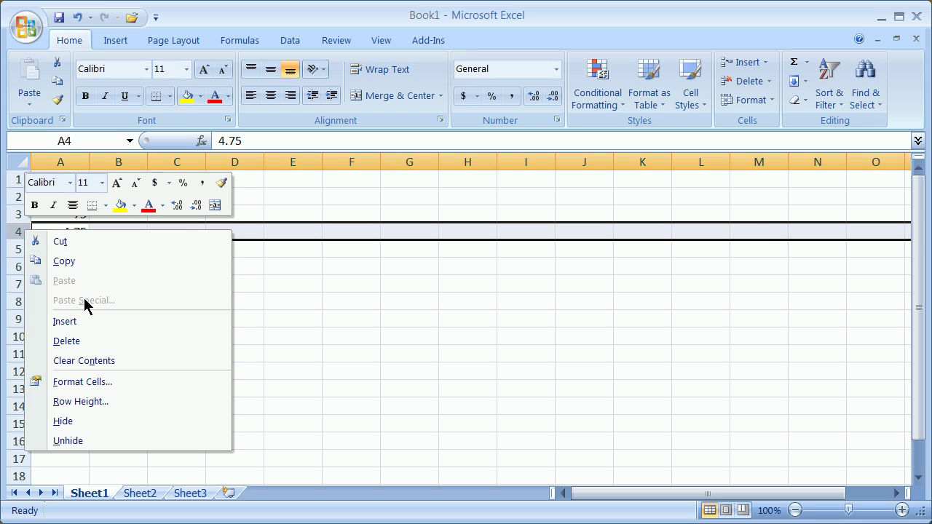
click(92, 322)
click(72, 227)
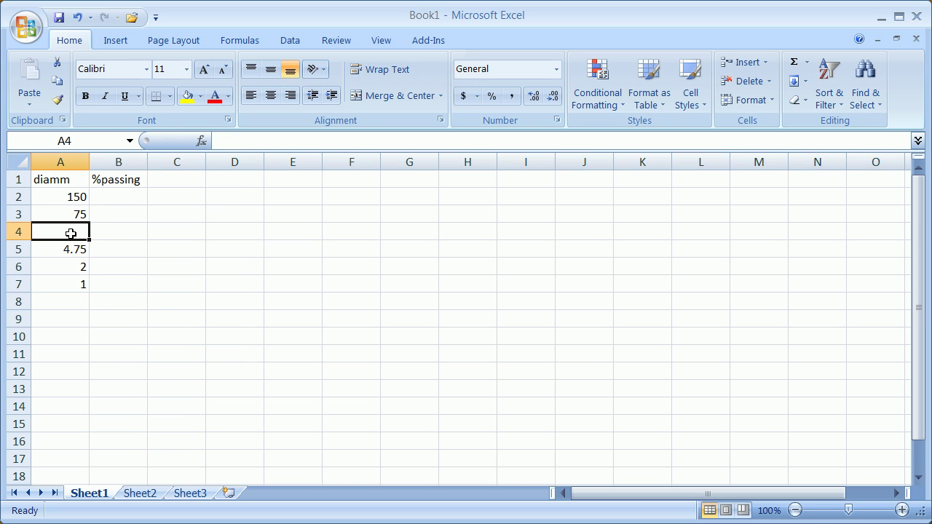
text(25)
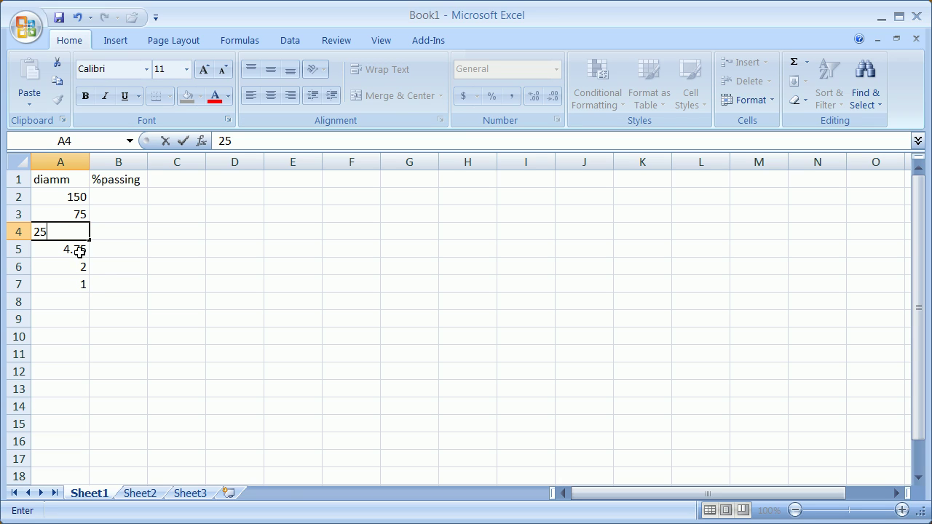
key(Return)
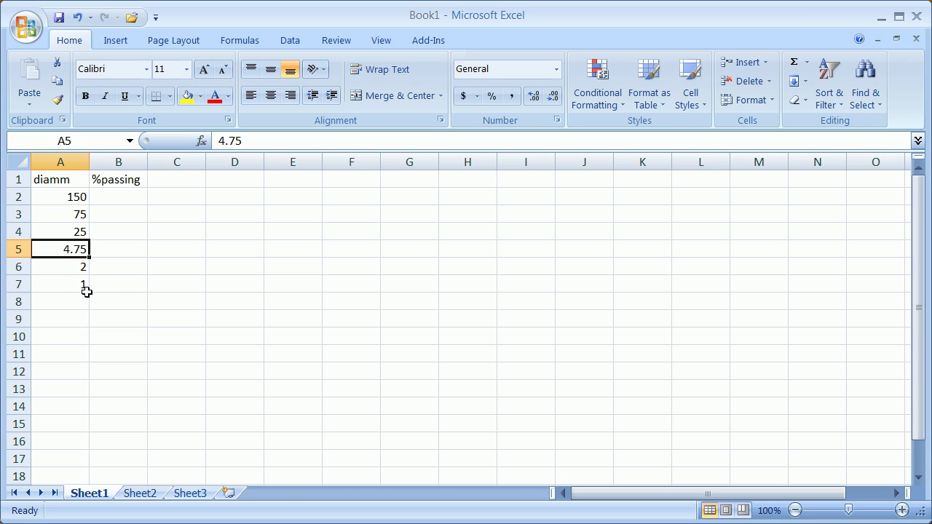
Enter diameters 0.5 in A8 and 0.25 in A9
click(73, 301)
text(.5)
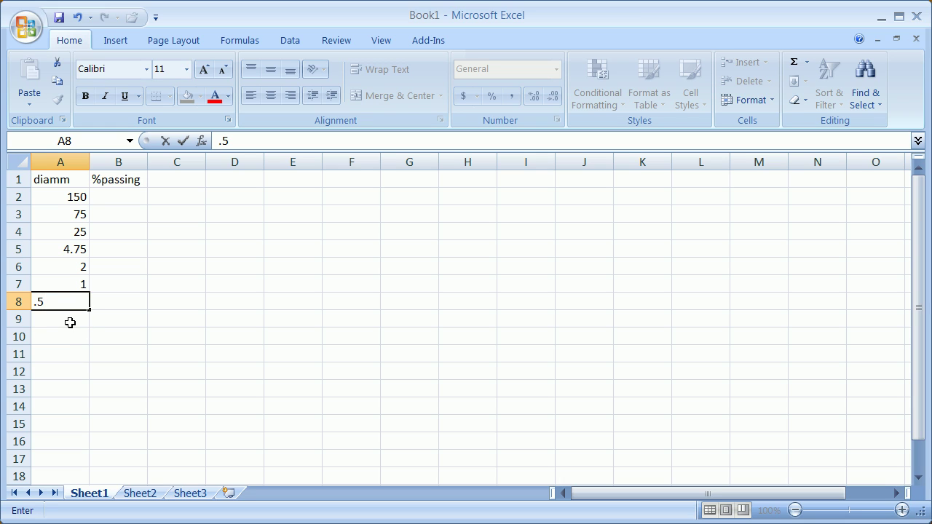
click(69, 320)
text(.25)
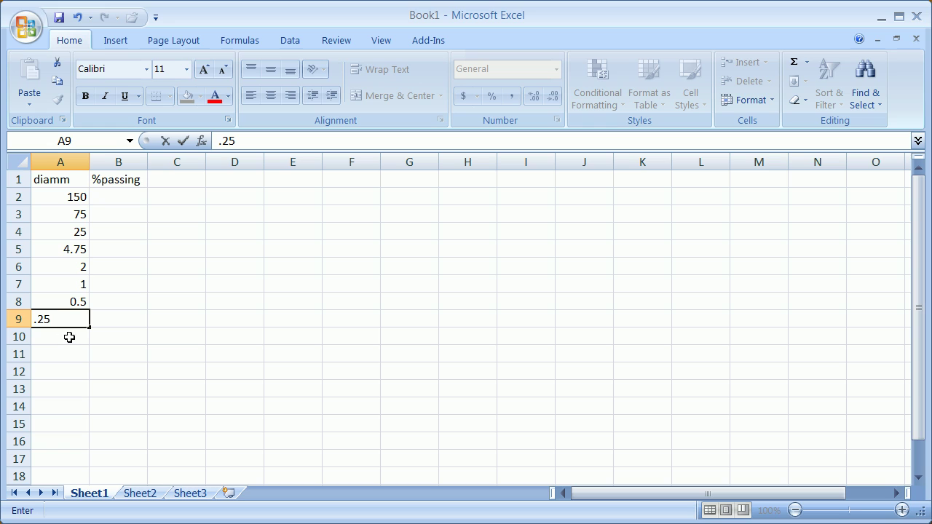
click(72, 334)
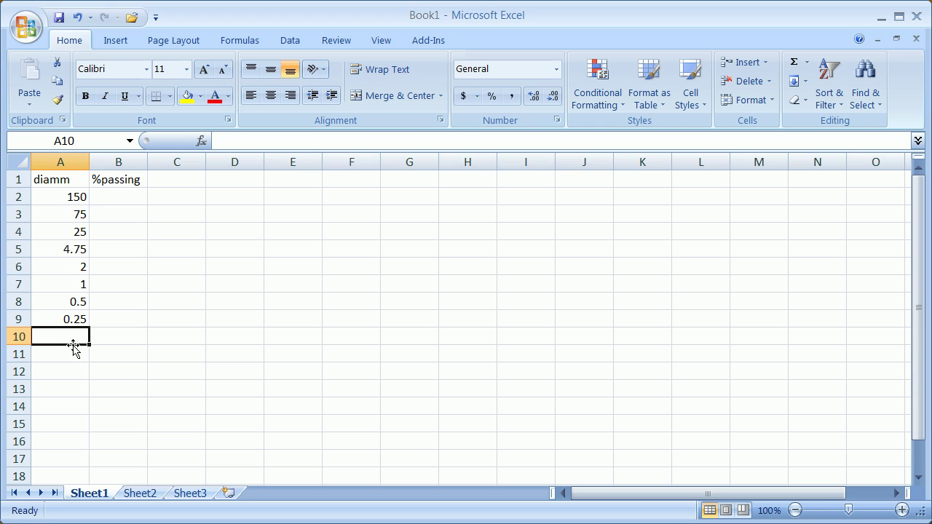
Enter diameters 0.125, 0.075 and 0.035 in A10 through A12
text(.12)
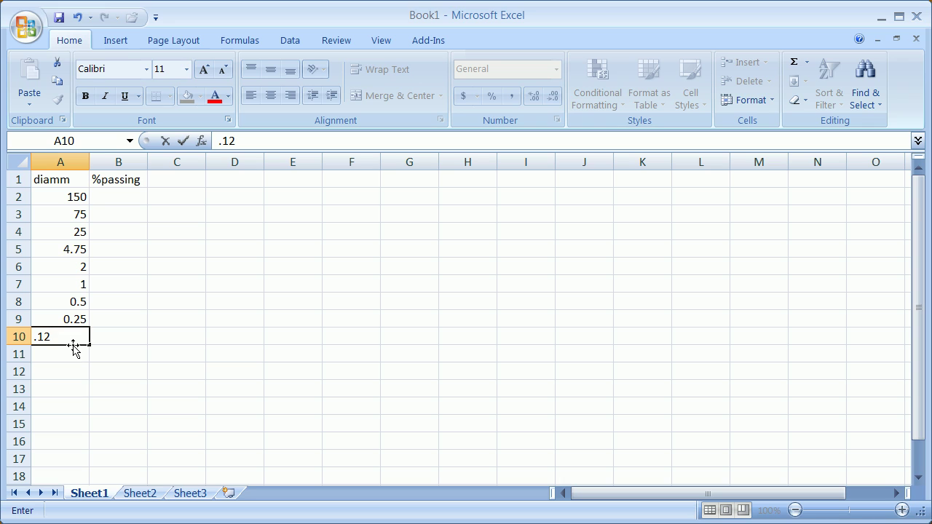
text(5)
click(51, 351)
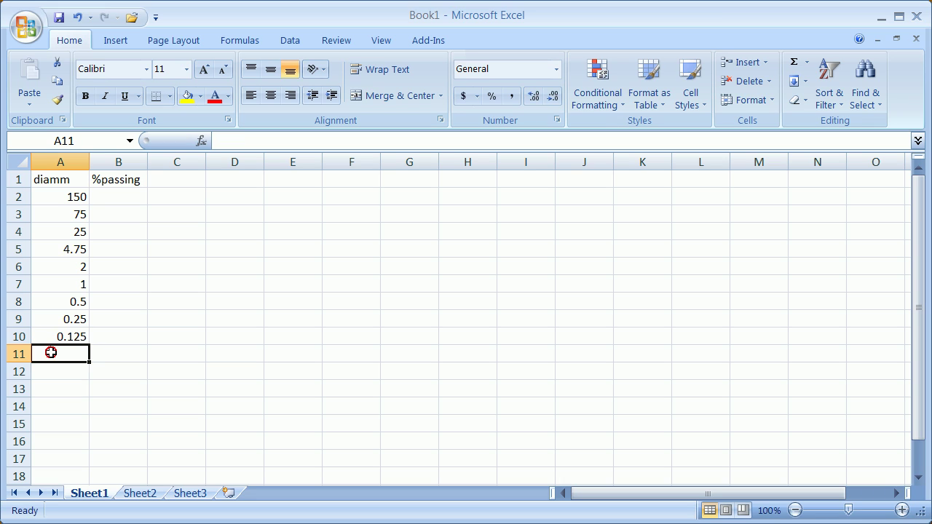
text(.0)
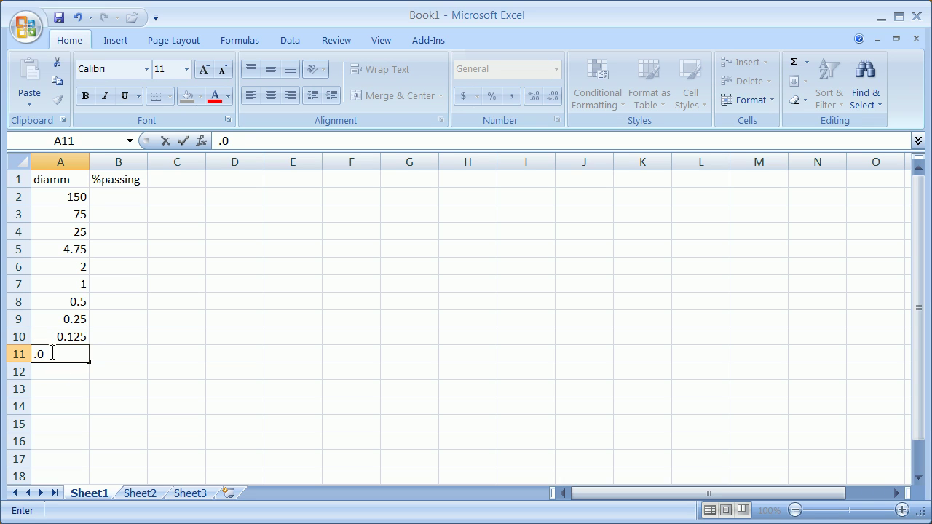
text(75)
click(59, 374)
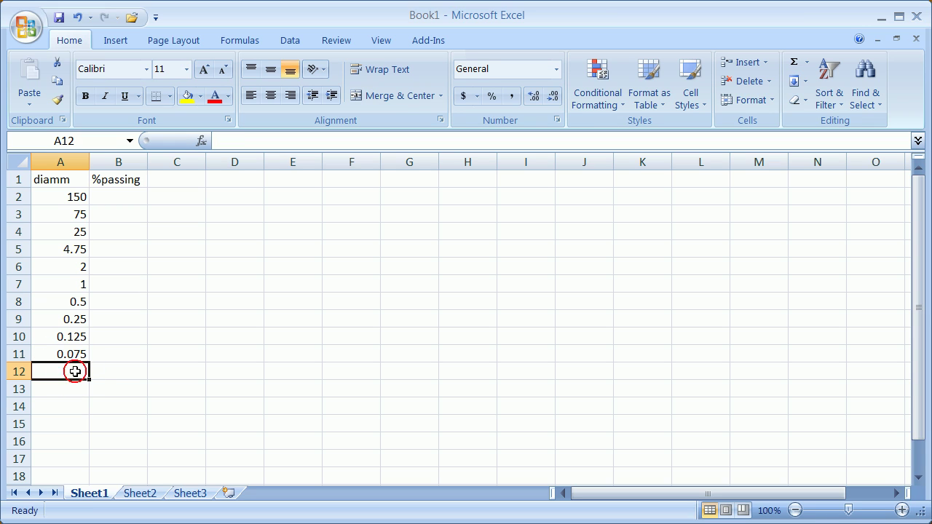
text(.0)
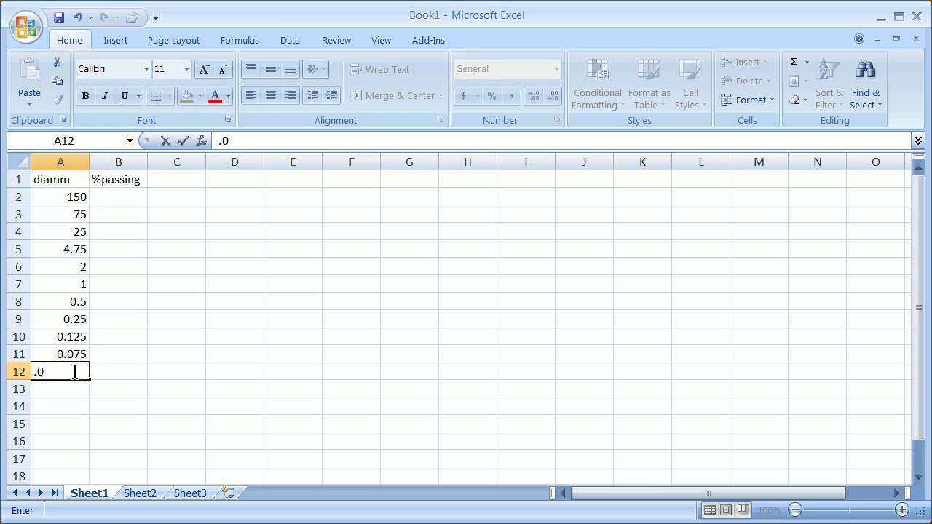
text(35)
click(56, 389)
Enter diameters 0.002, 0.001 and 0.0005 in A13 through A15
text(.002)
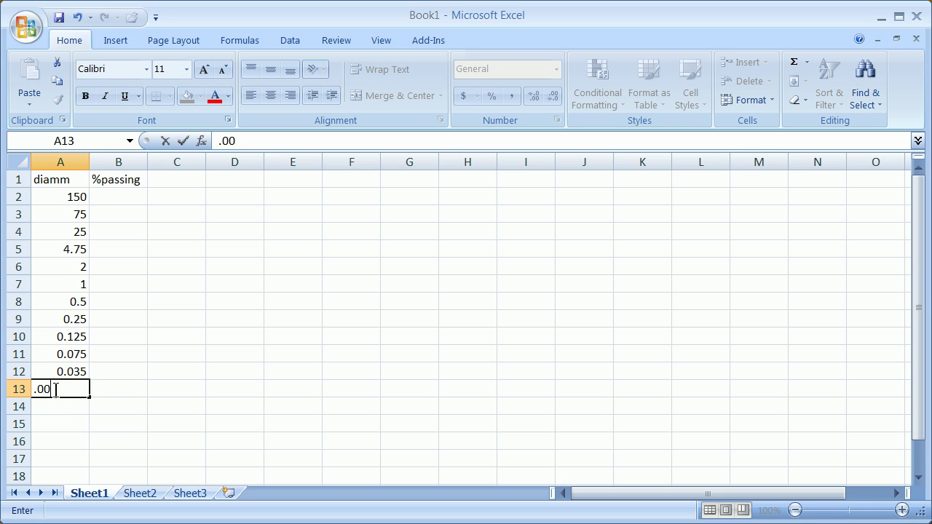
click(54, 401)
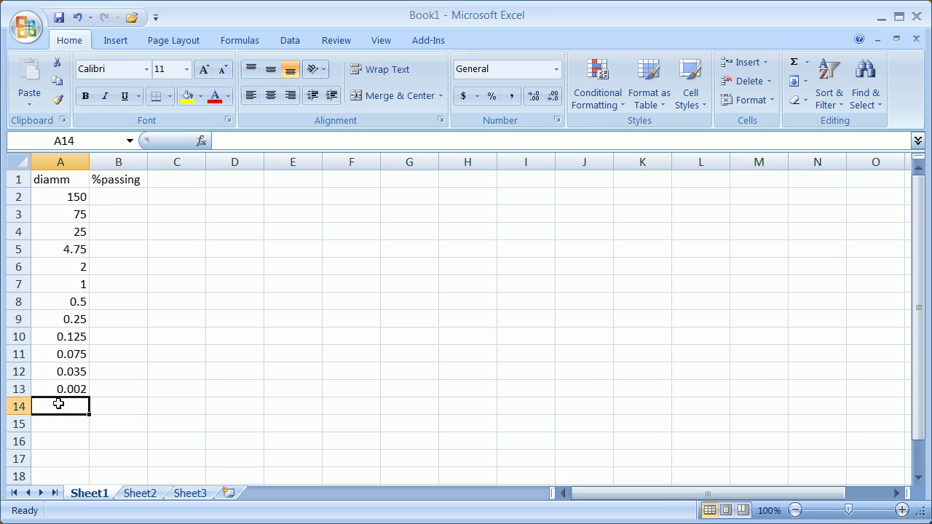
text(.011)
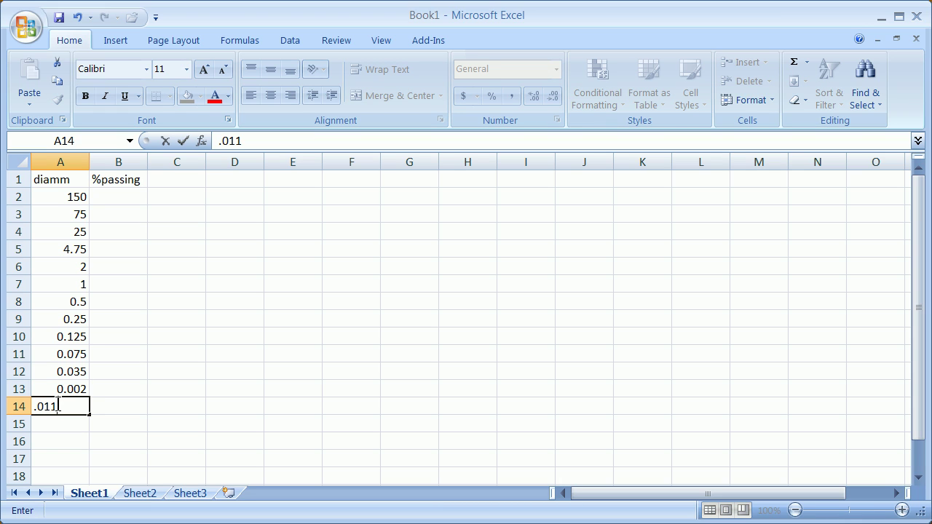
key(BackSpace)
key(BackSpace)
text(01)
key(Return)
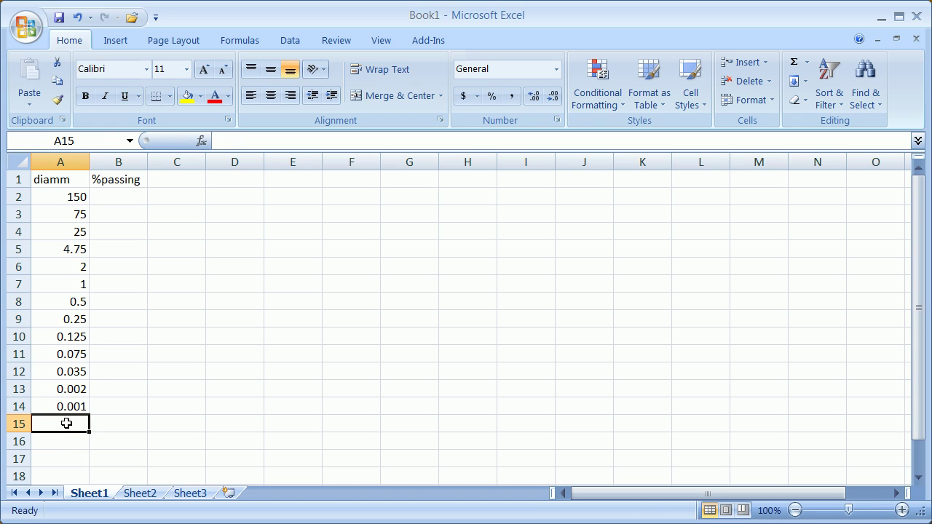
text(.0005)
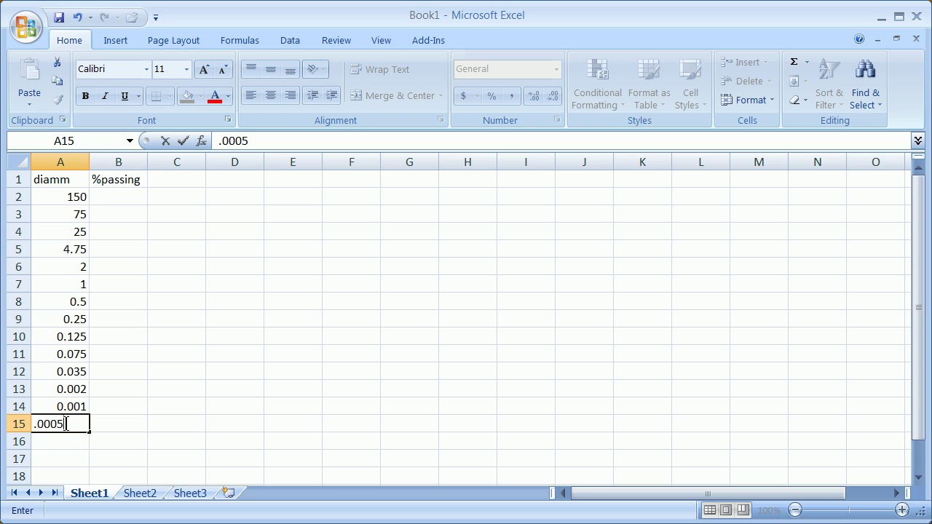
click(121, 420)
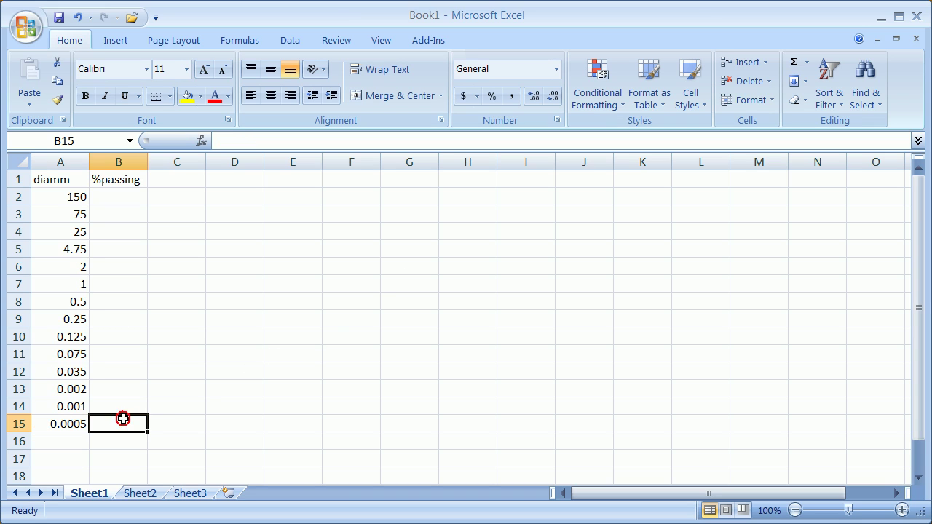
Enter 100 in B2 and =B2-10 in B3, filling the formula down to B15
click(116, 197)
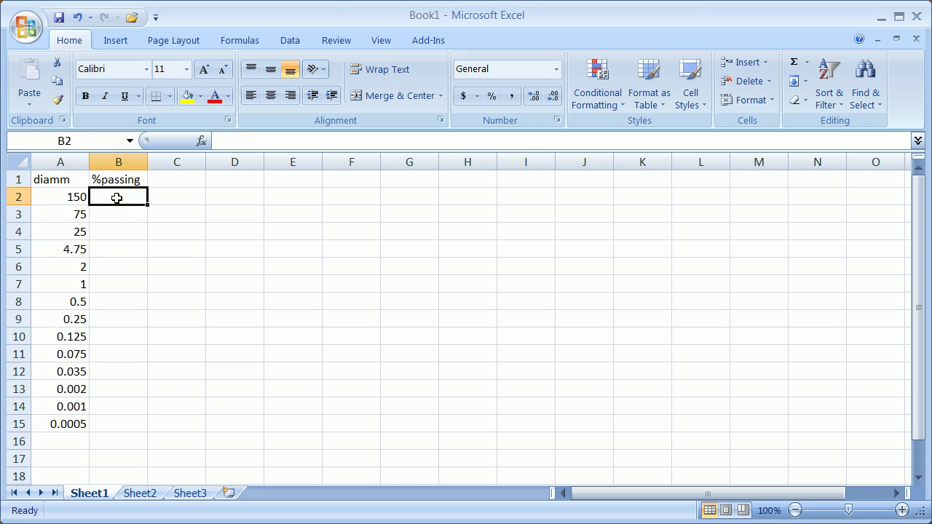
text(100)
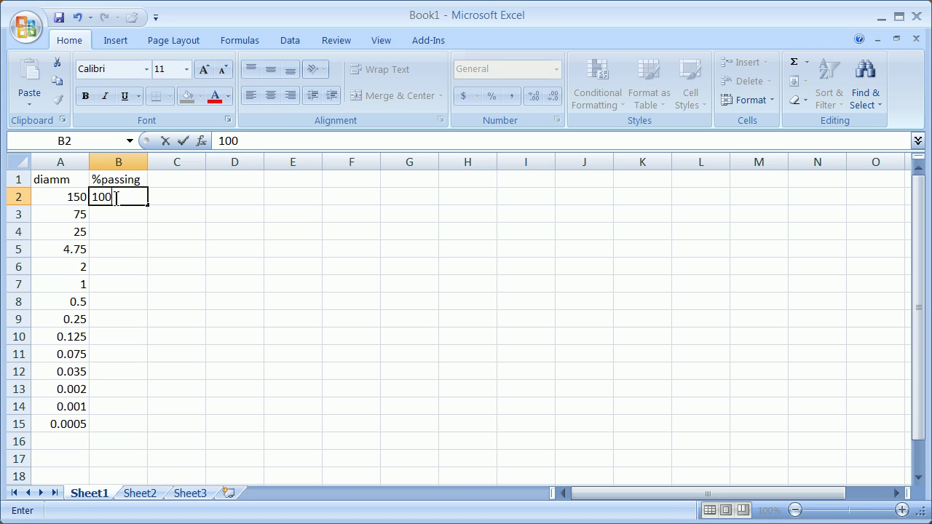
click(128, 212)
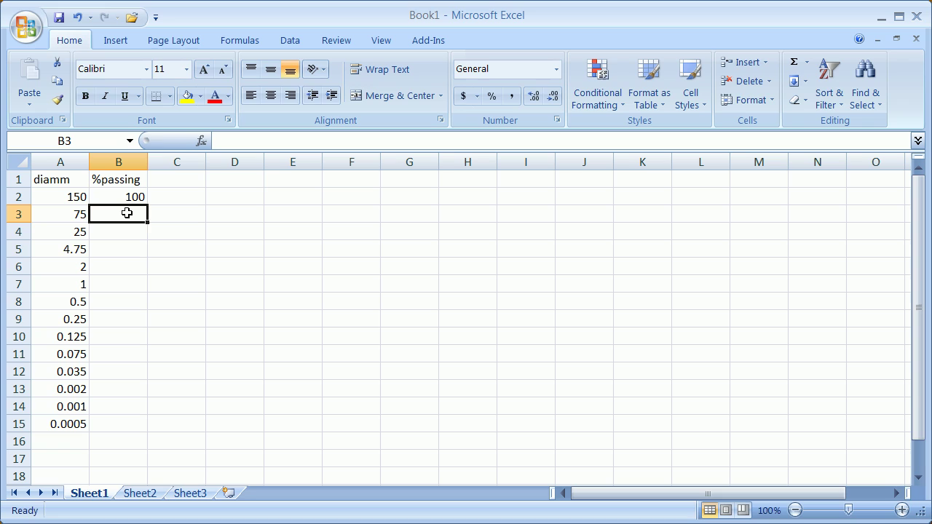
text(=)
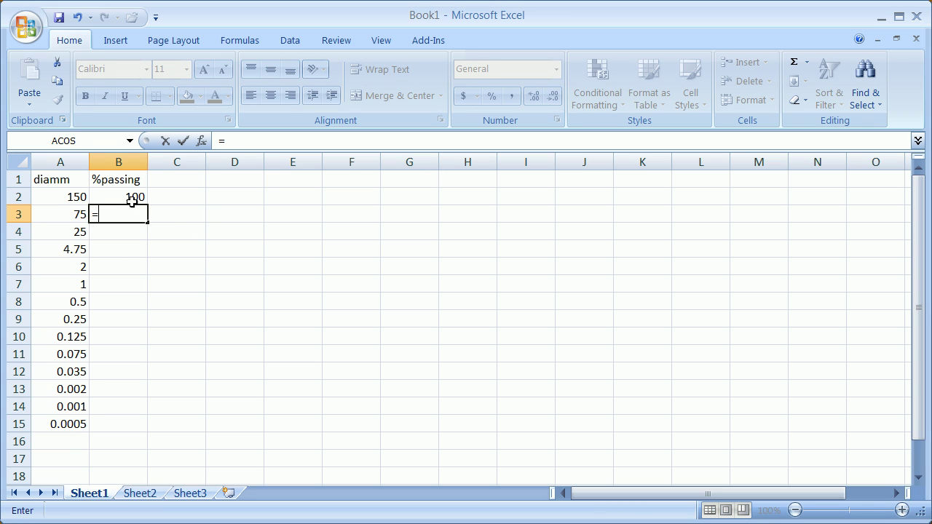
click(133, 194)
text(-10)
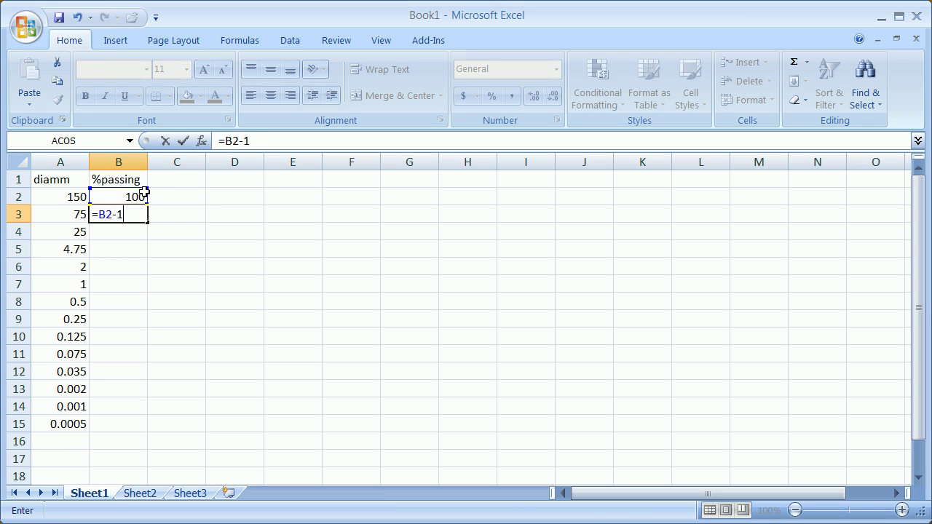
click(118, 249)
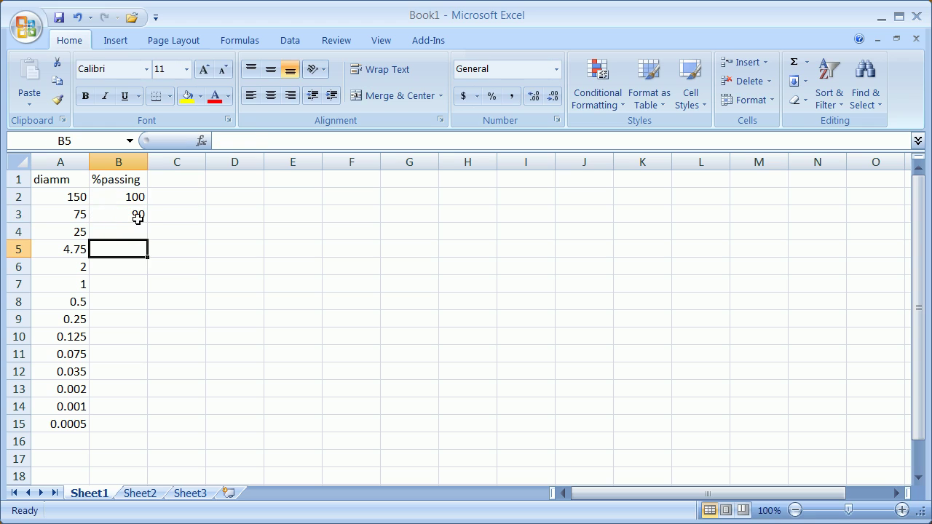
click(142, 218)
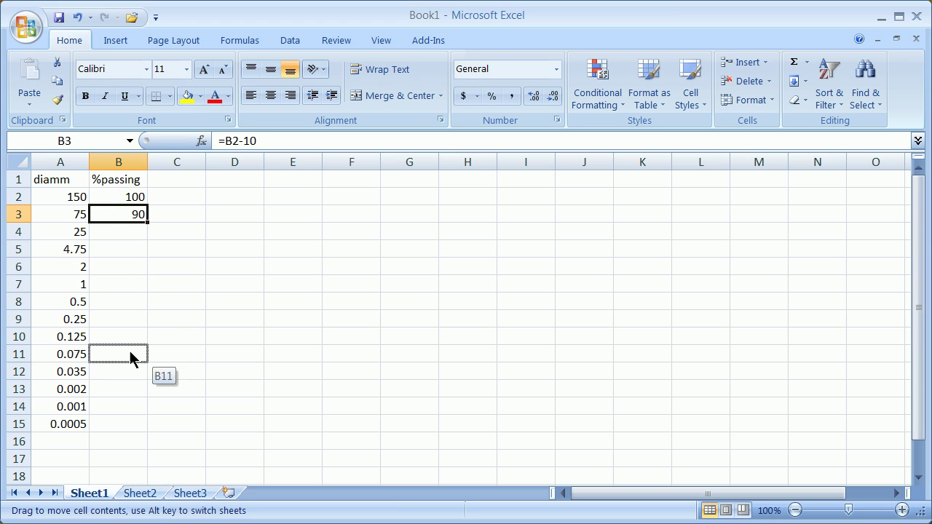
drag(131, 357, 147, 434)
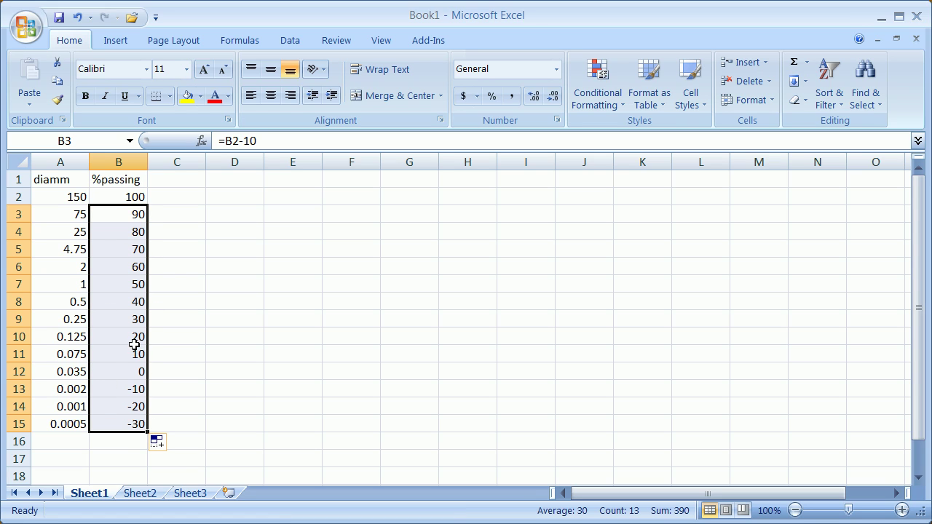
Overwrite the formulas in B7, B8 and B9 with 60
click(133, 284)
text(6)
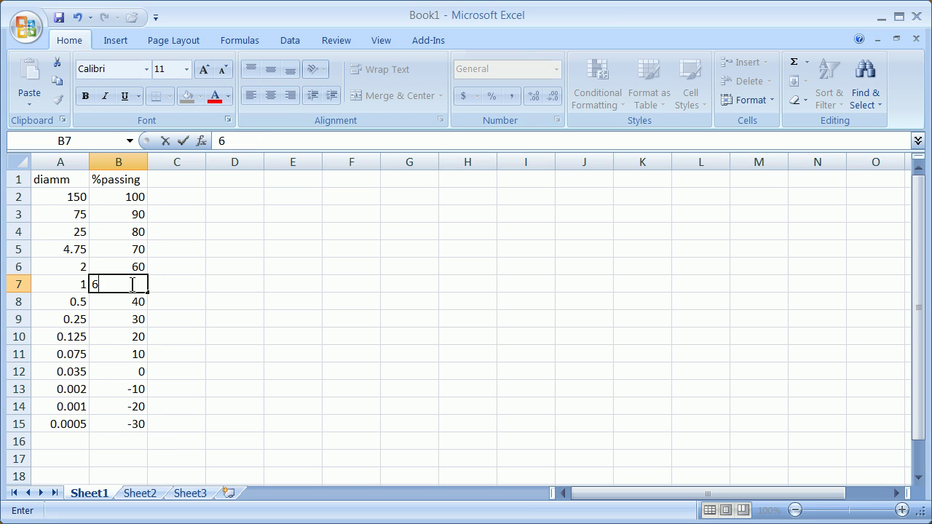
key(Return)
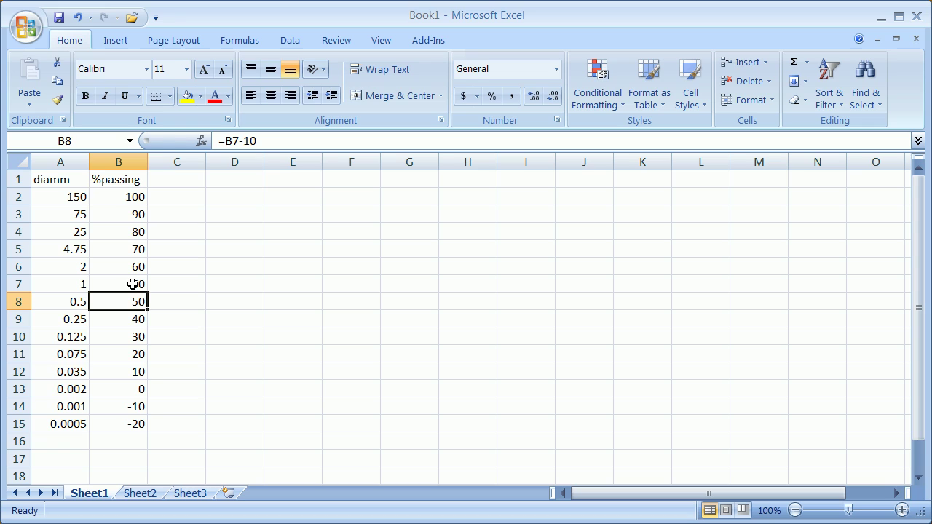
text(60)
key(Return)
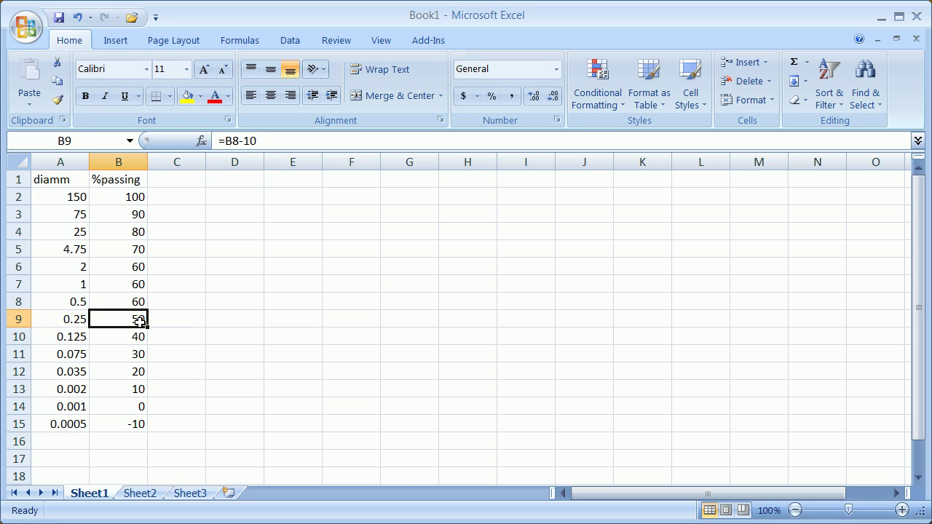
text(60)
key(Return)
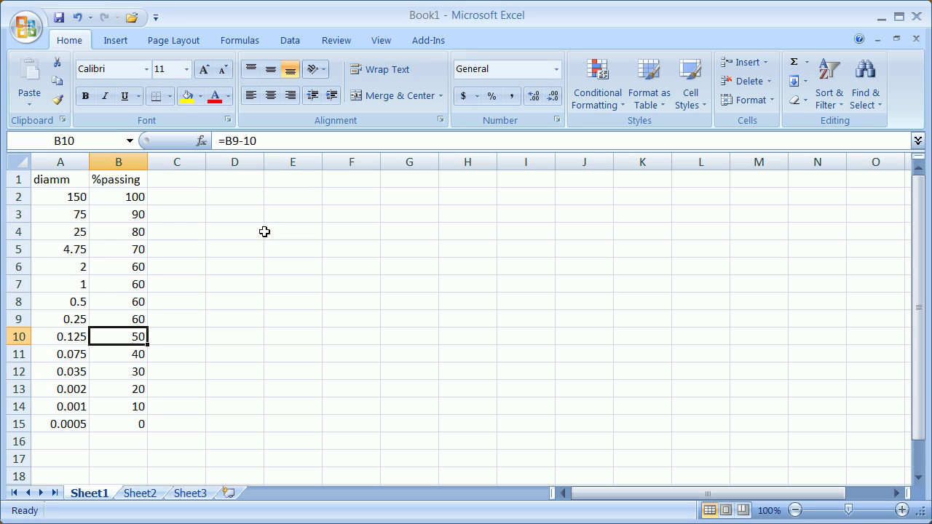
Insert a Scatter with only Markers chart of the data
click(117, 40)
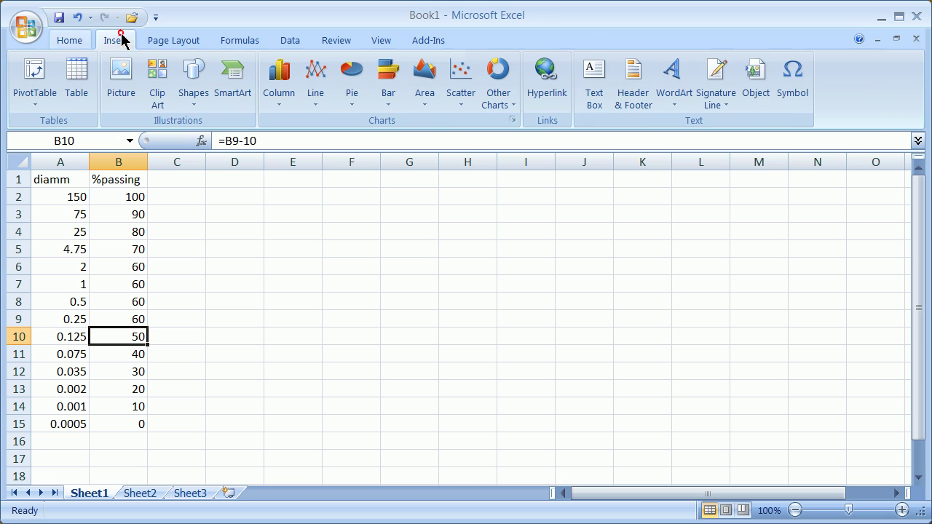
click(461, 109)
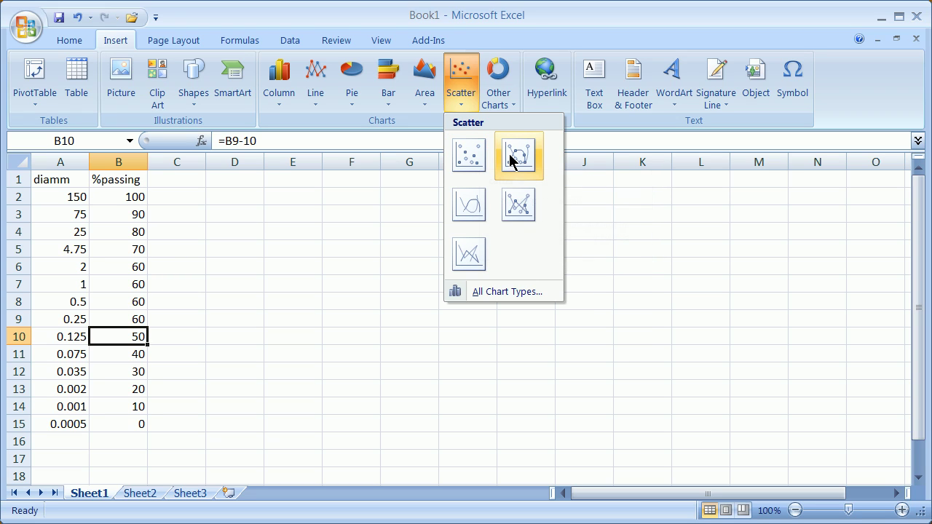
click(470, 155)
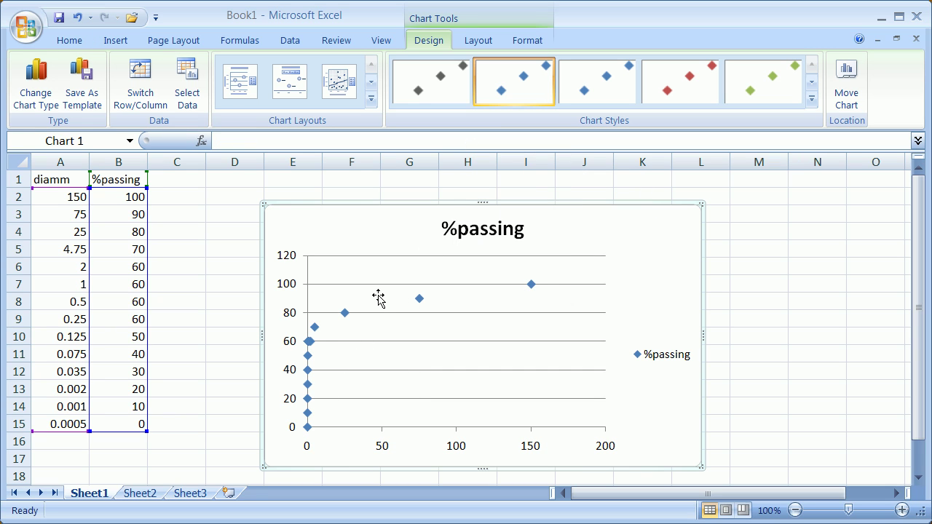
Remove the %passing series and add one with X values A2:A15 and Y values B2:B15
click(191, 80)
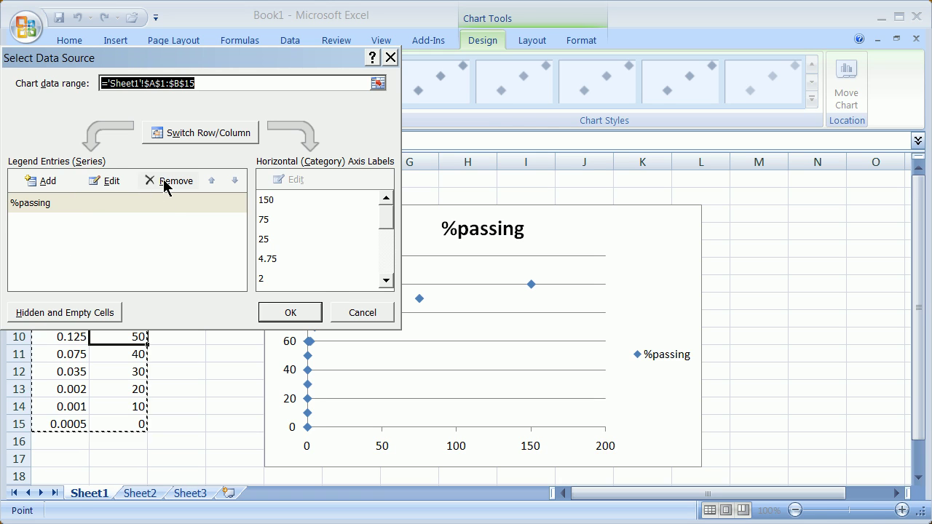
click(166, 182)
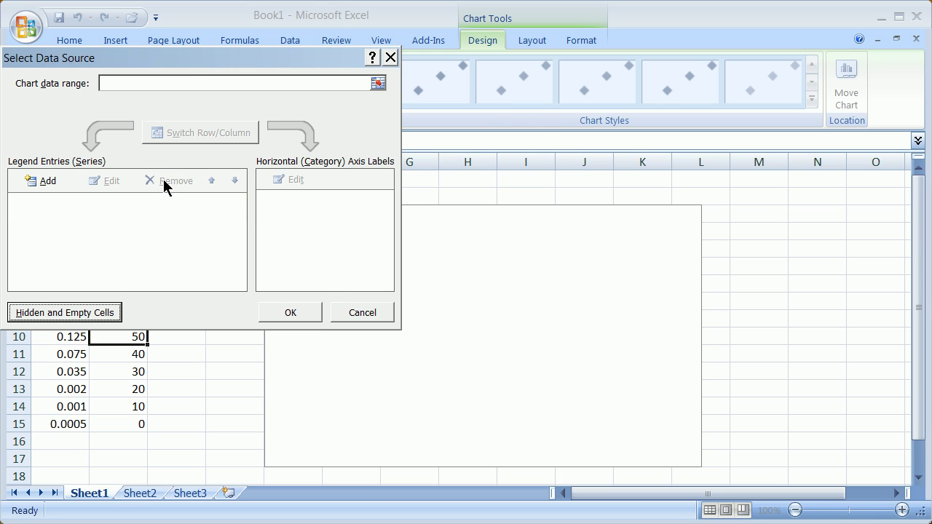
click(47, 182)
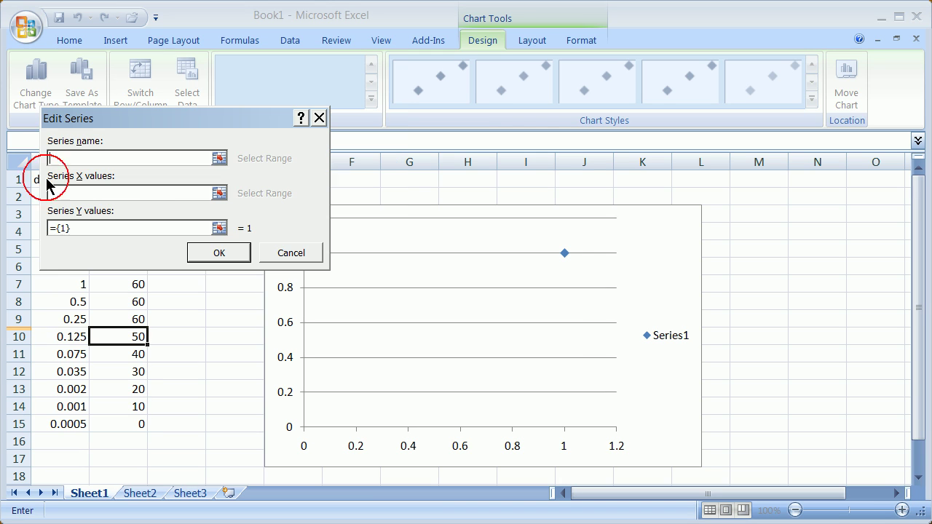
click(220, 193)
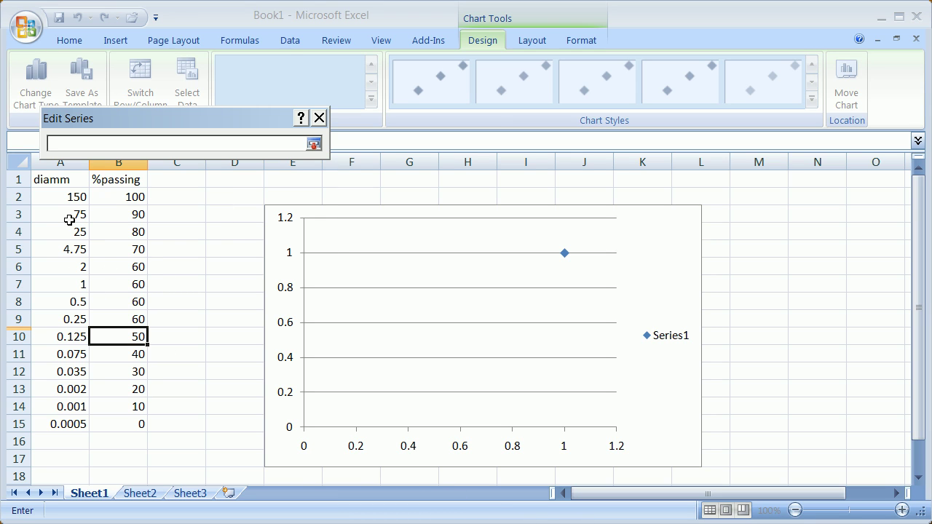
drag(69, 196, 62, 421)
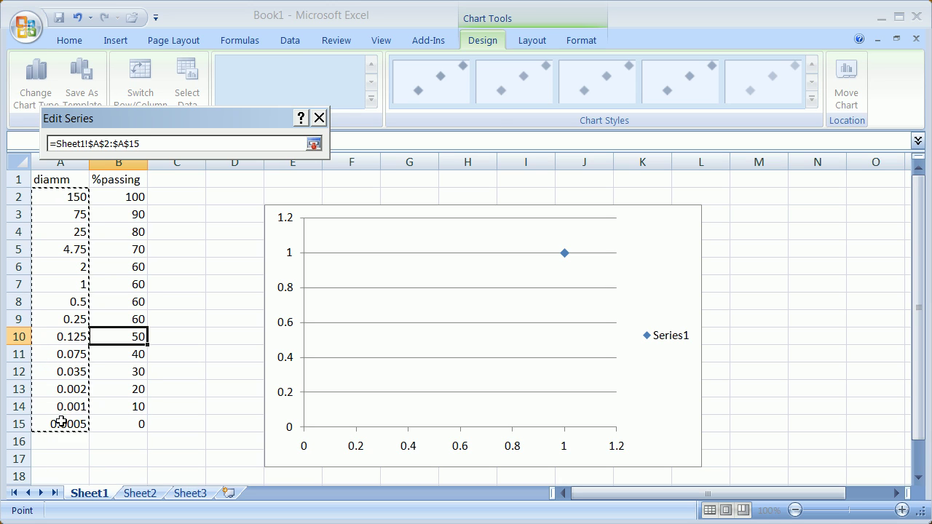
click(313, 143)
click(219, 228)
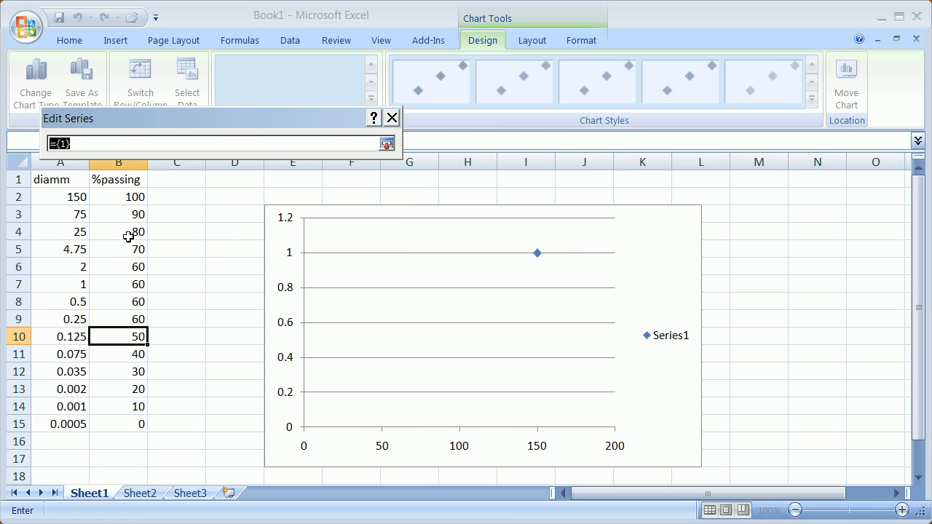
drag(123, 201, 110, 416)
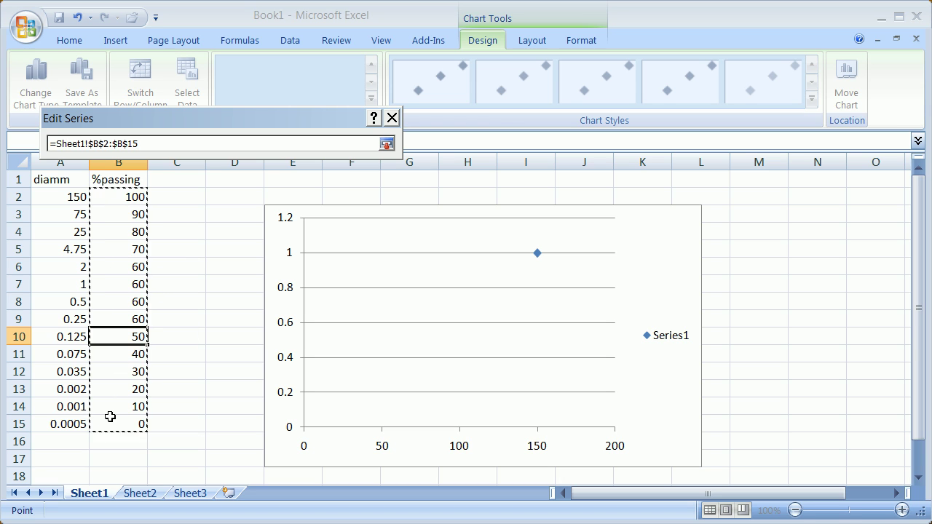
click(386, 144)
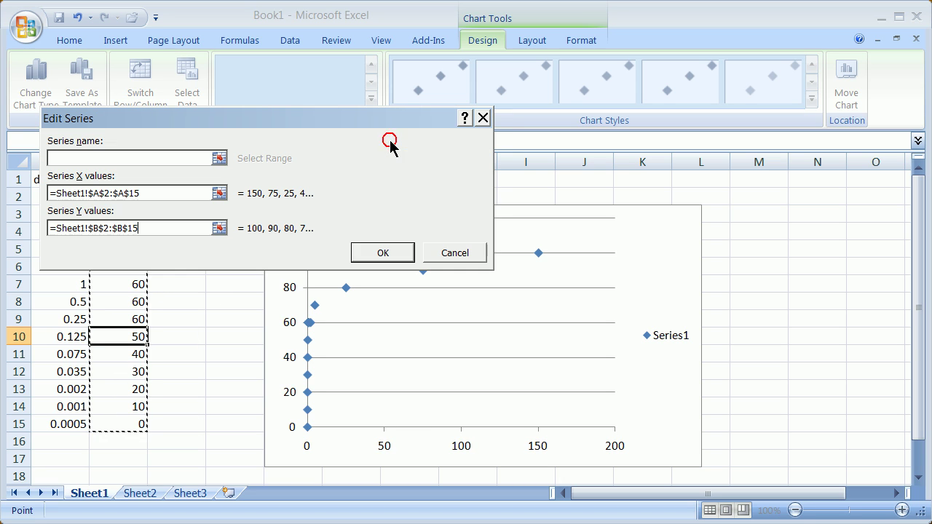
click(384, 252)
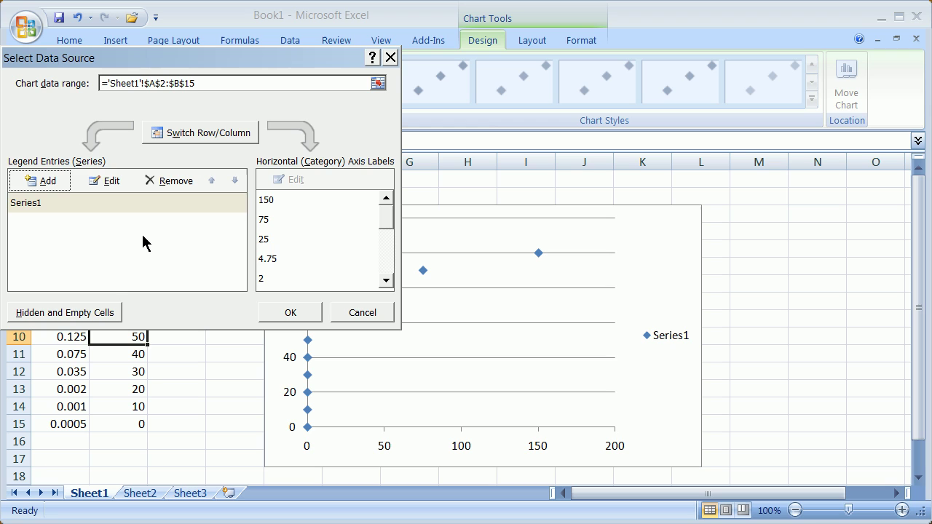
click(291, 312)
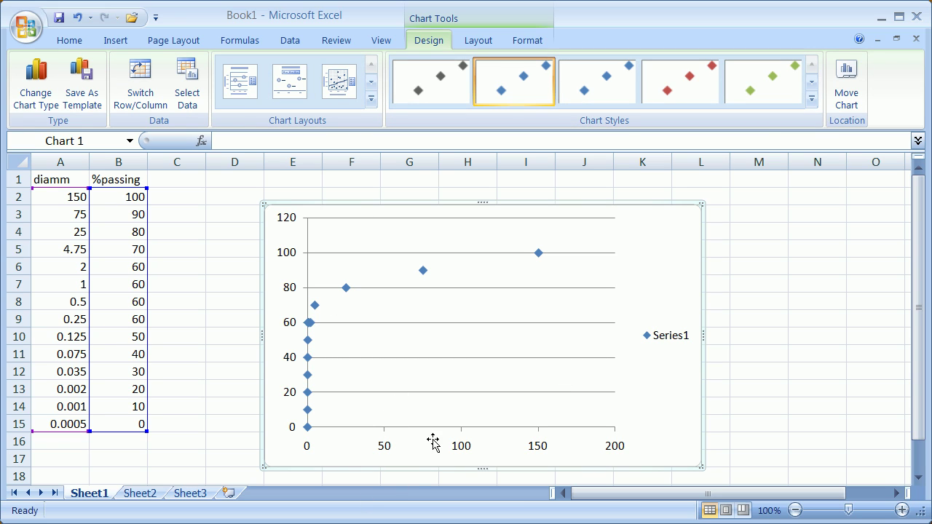
Make the horizontal axis logarithmic with values in reverse order
click(384, 442)
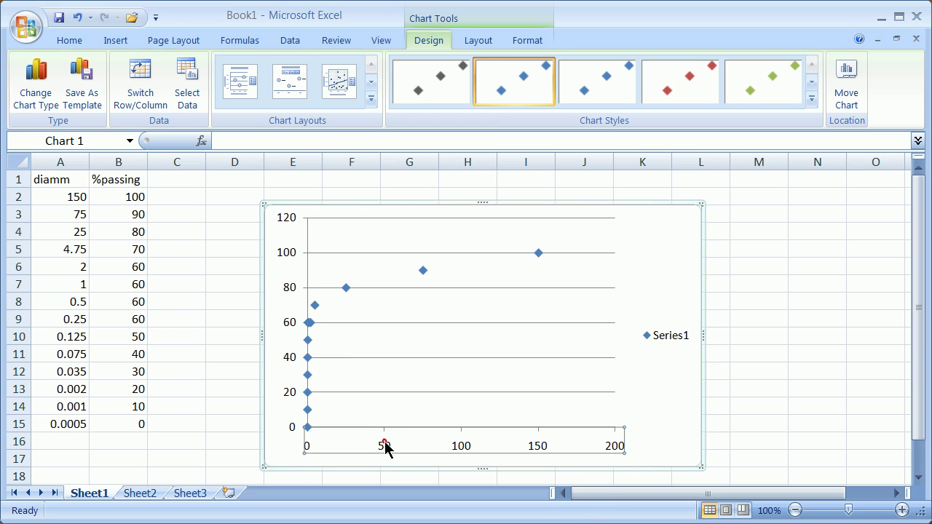
right_click(385, 445)
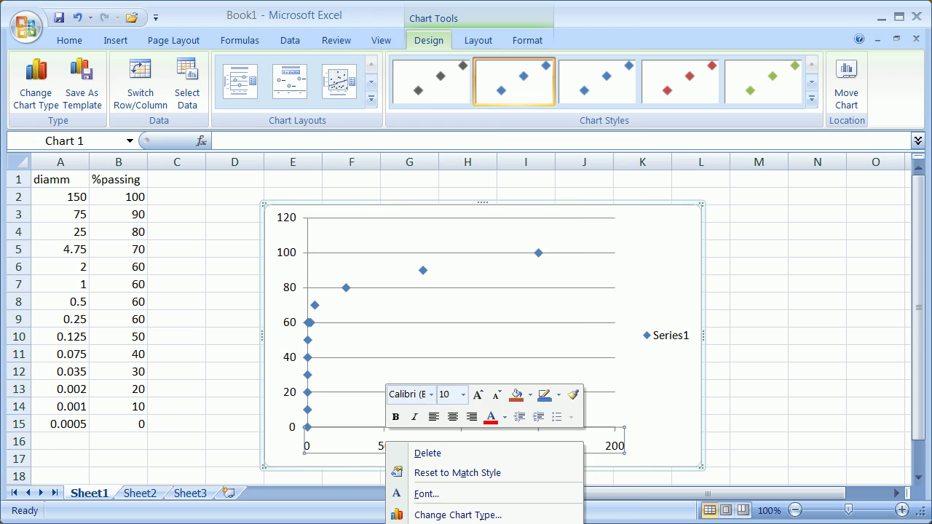
click(451, 522)
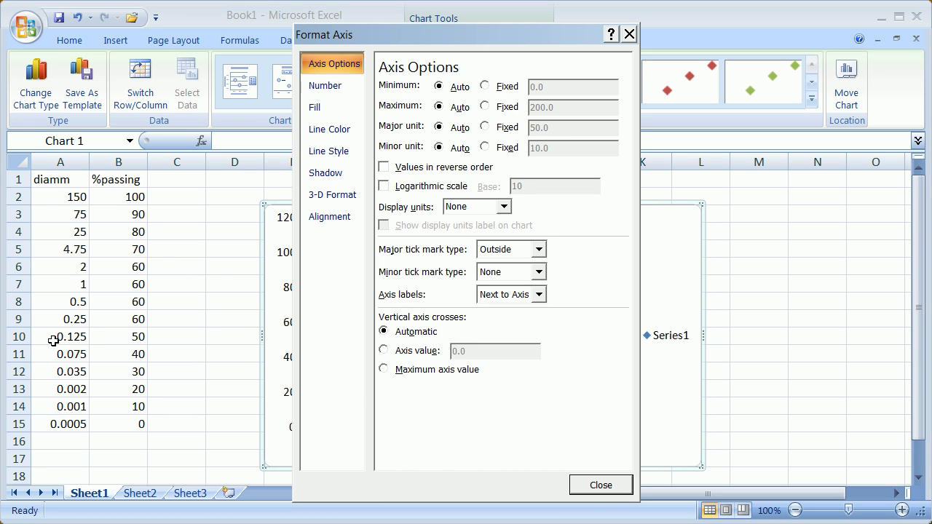
click(383, 186)
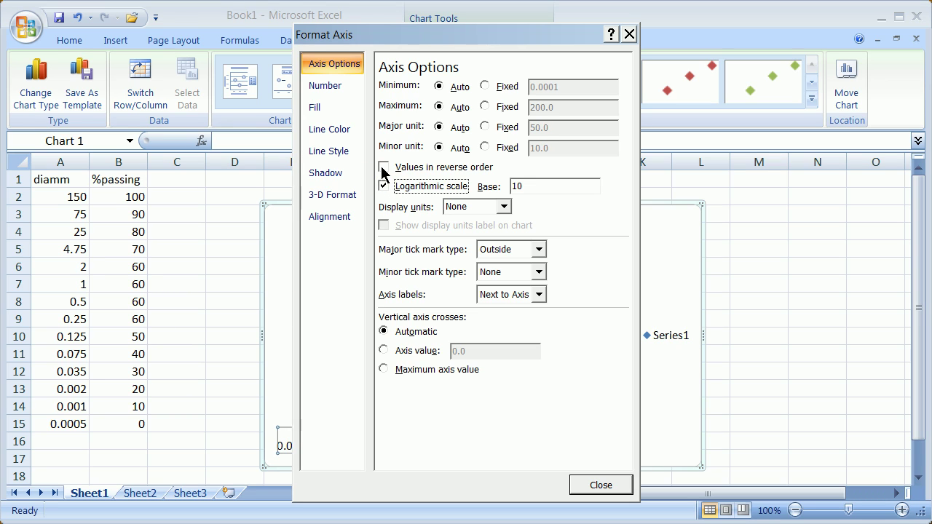
click(384, 168)
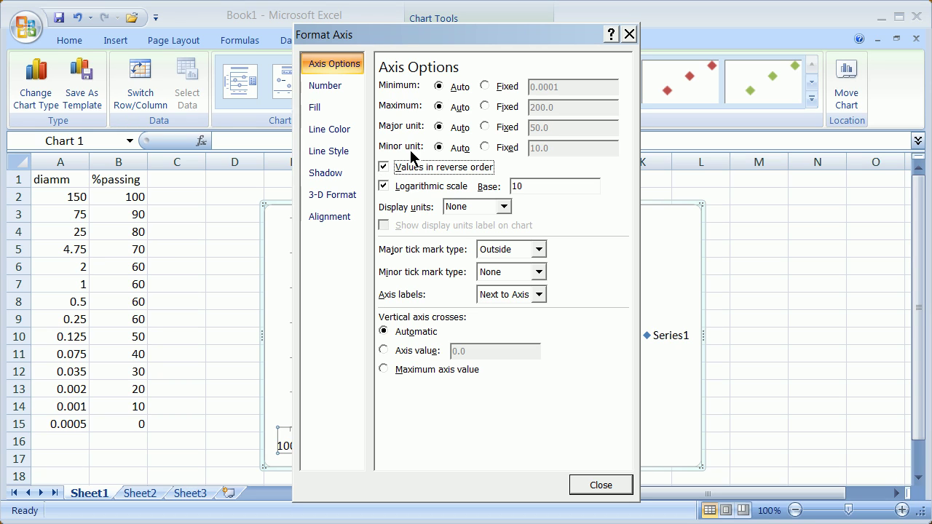
Fix the diameter axis bounds at minimum 0.0001 and maximum 1000
click(484, 86)
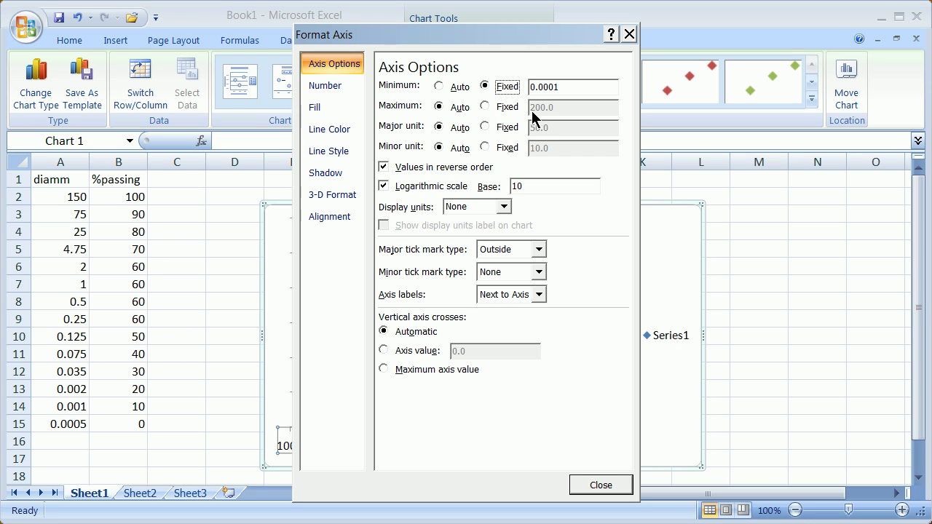
click(485, 107)
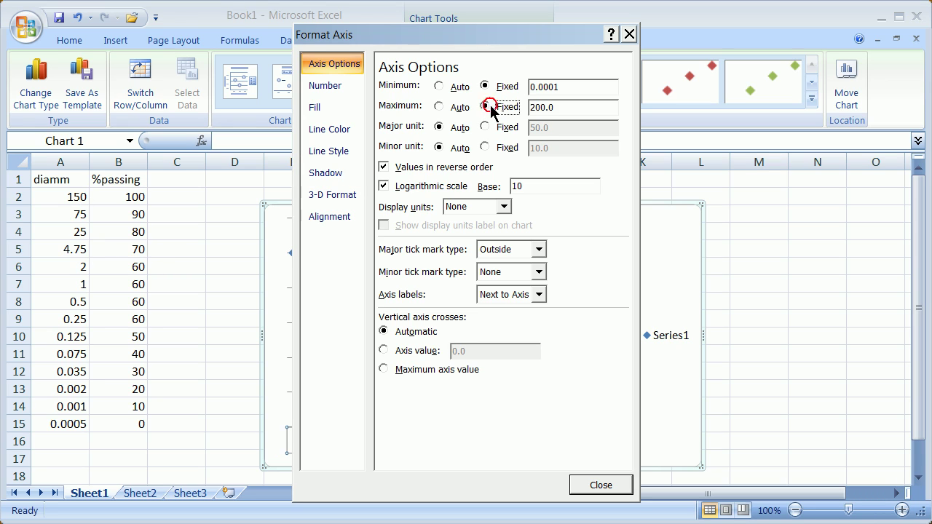
double_click(558, 109)
text(2000)
text(00)
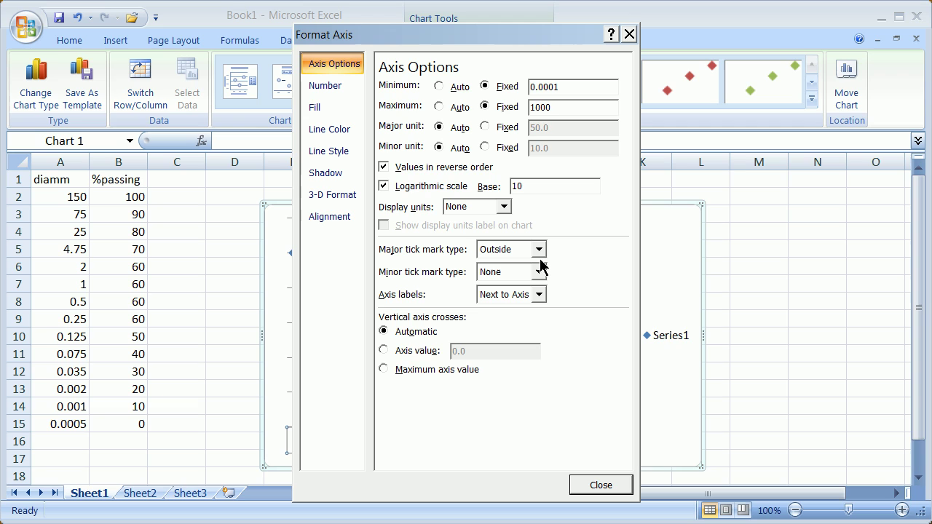
click(602, 485)
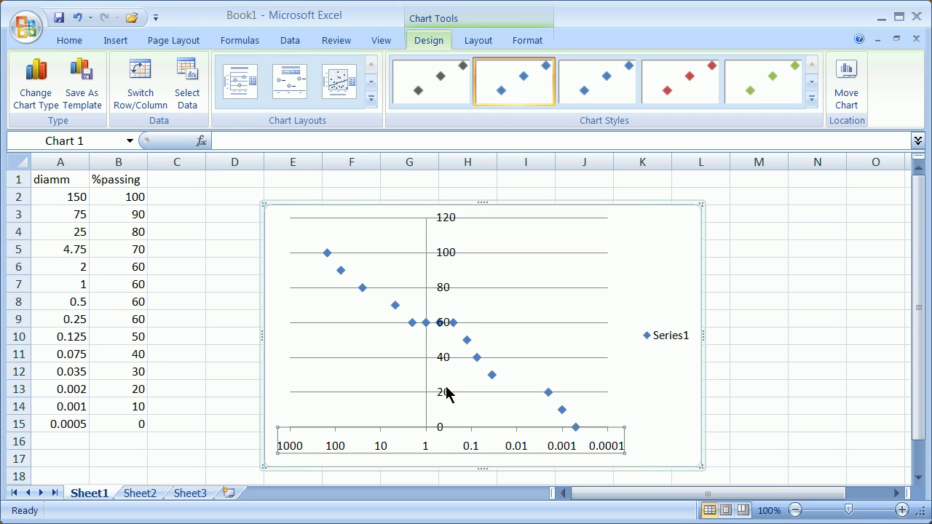
Fix the vertical axis minimum at 0 and maximum at 100
right_click(439, 258)
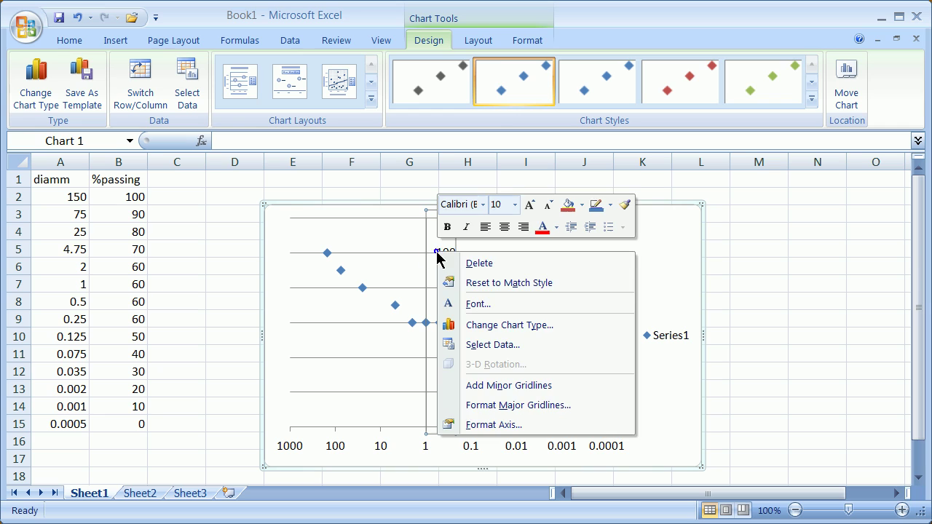
click(493, 424)
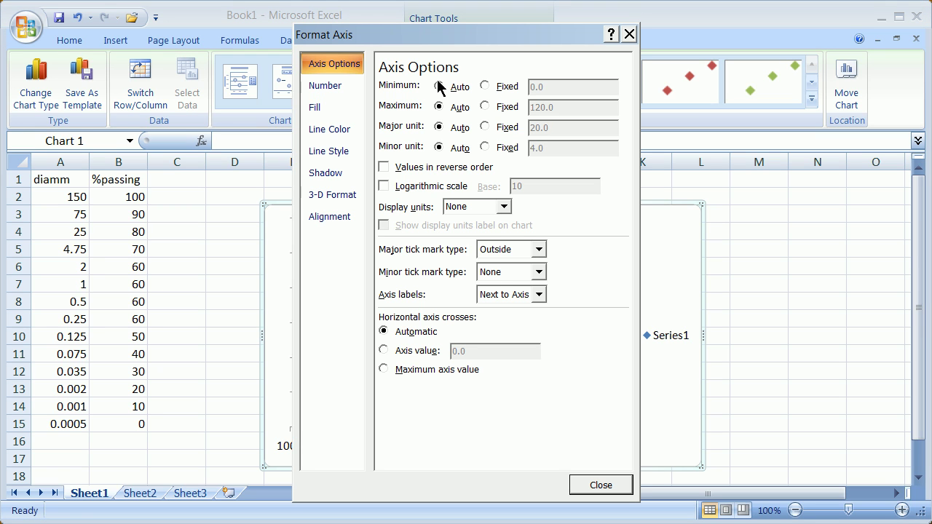
click(485, 86)
click(486, 107)
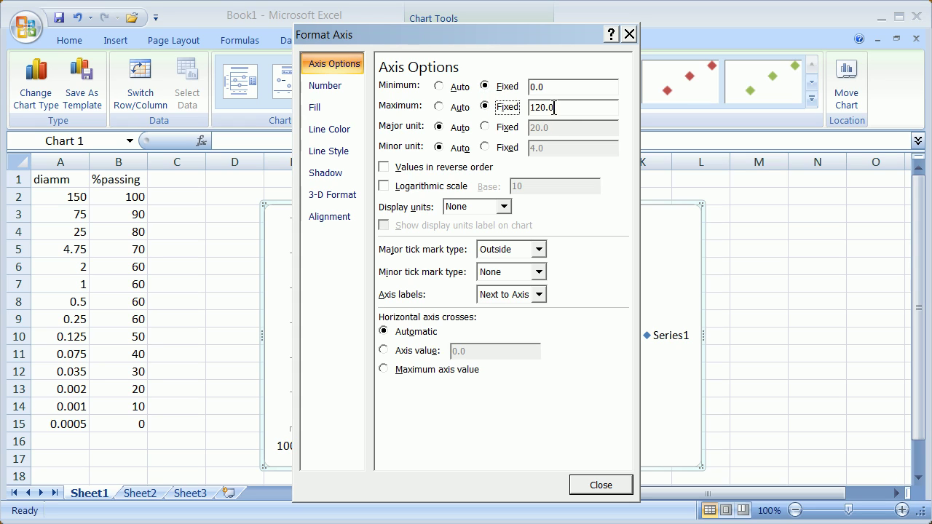
text(220)
key(Return)
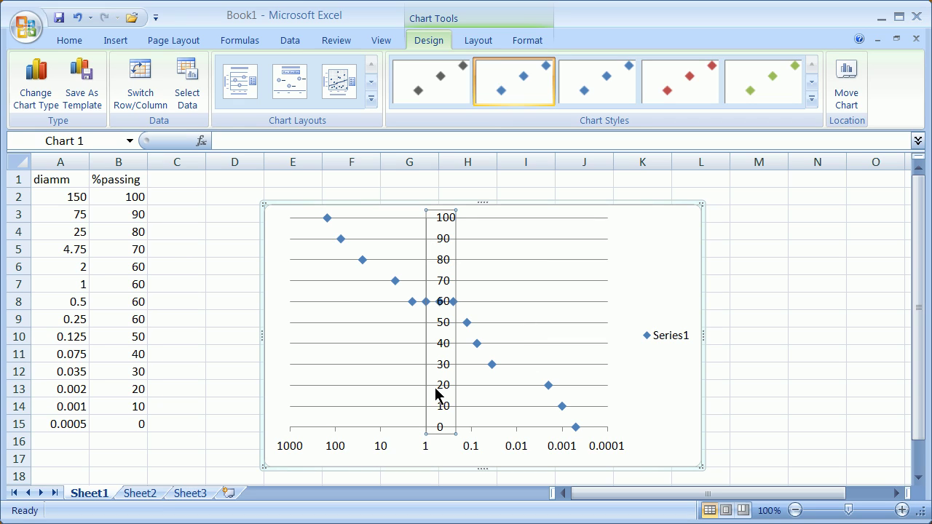
Set the vertical axis label position to High so labels sit at the left edge
right_click(441, 263)
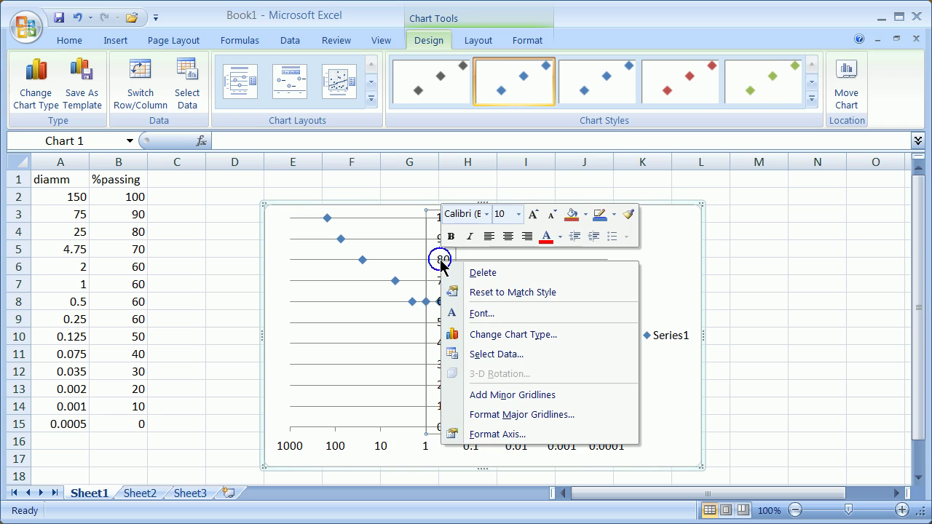
click(548, 437)
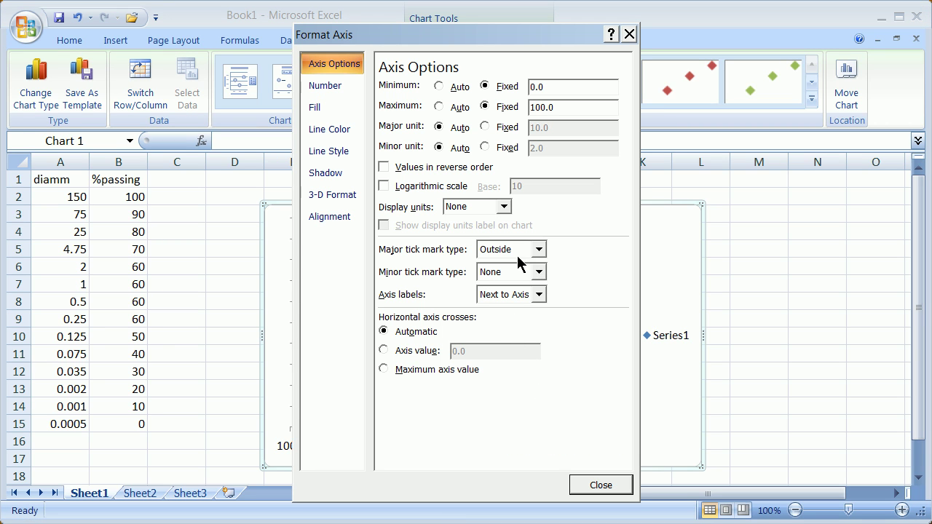
click(538, 296)
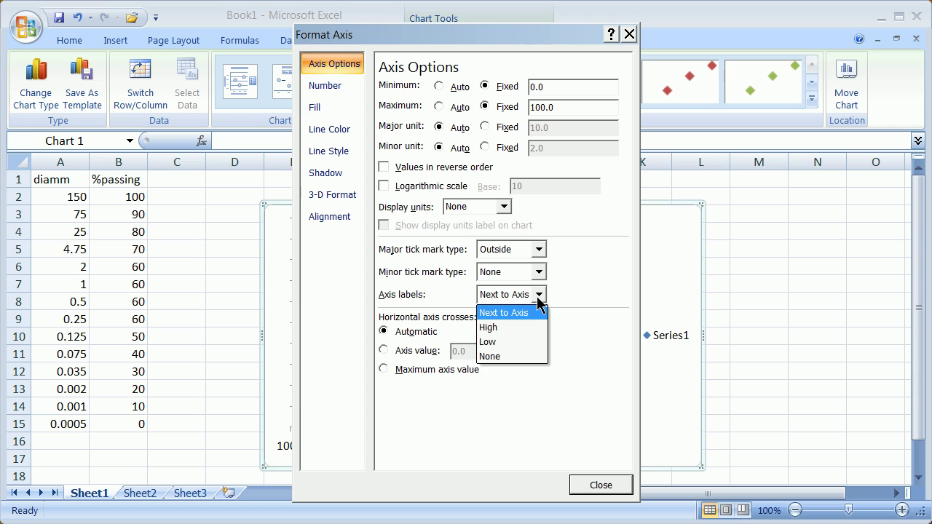
click(499, 328)
click(598, 485)
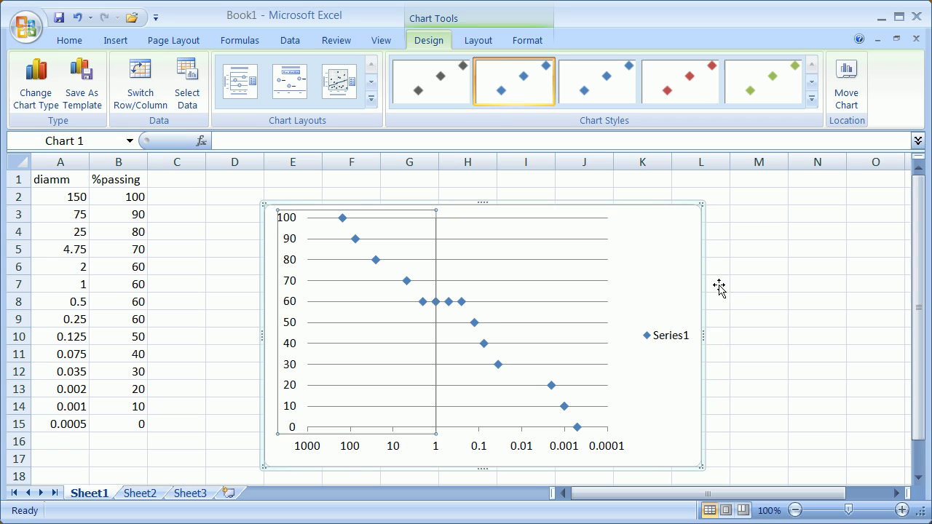
click(501, 447)
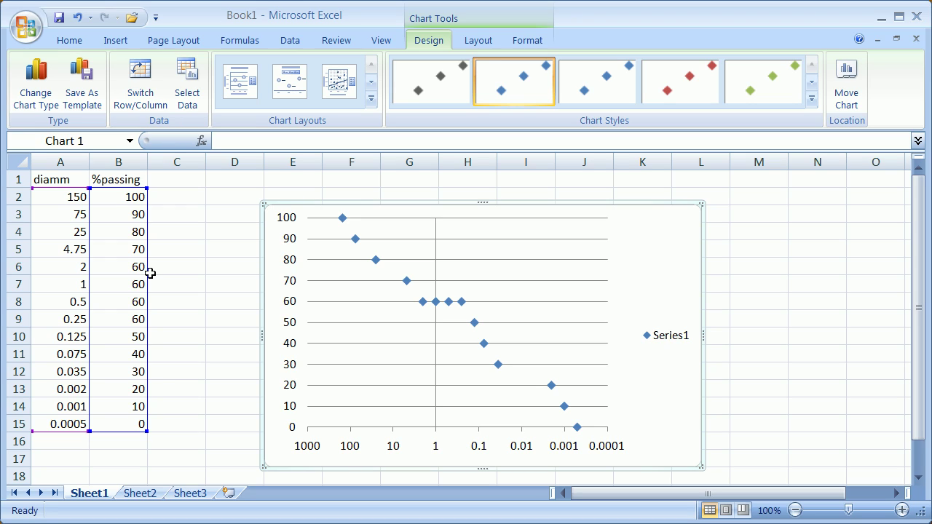
click(293, 307)
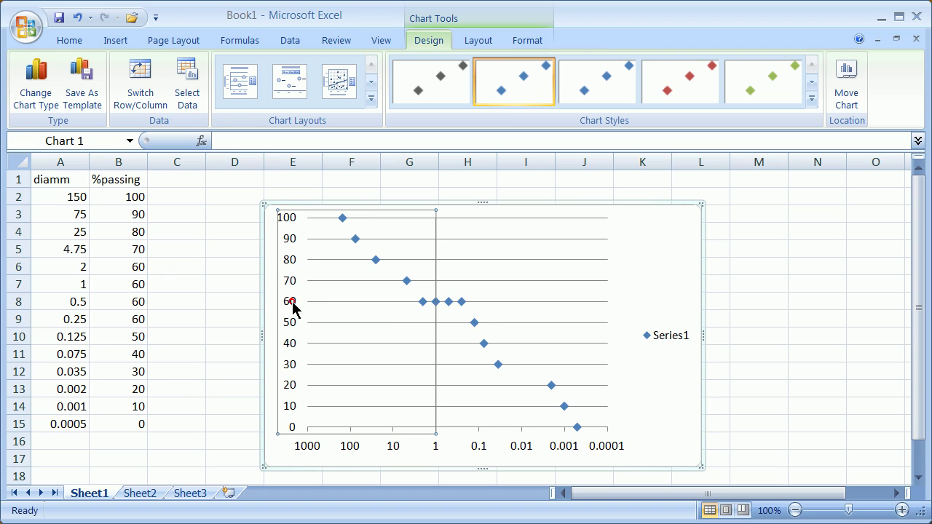
click(462, 447)
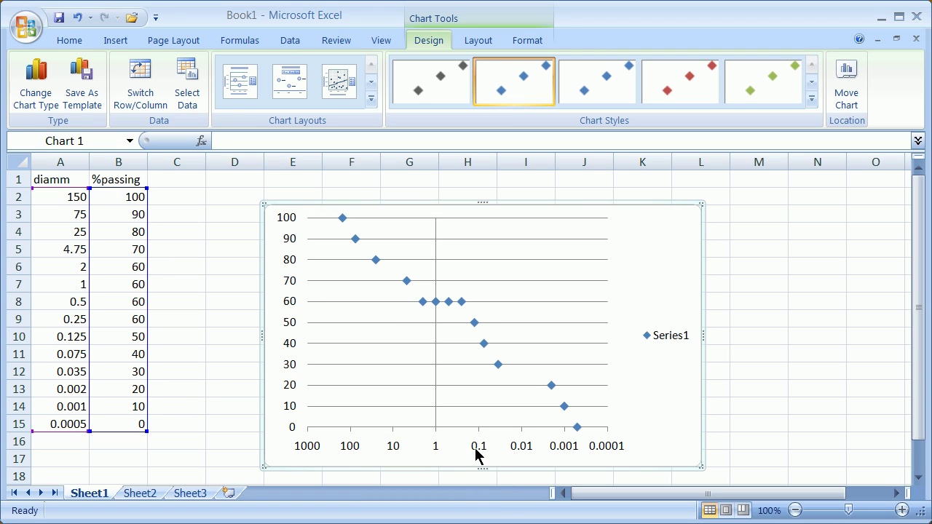
click(475, 451)
right_click(474, 452)
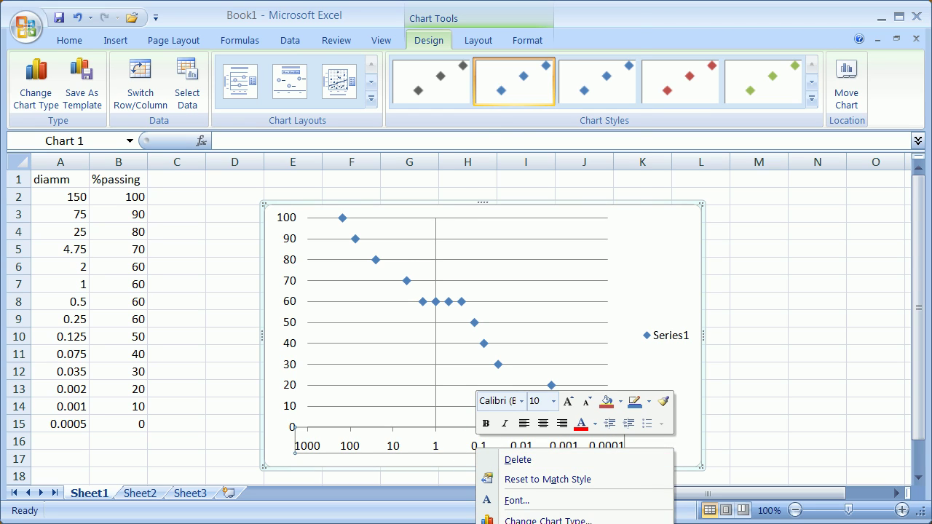
click(507, 521)
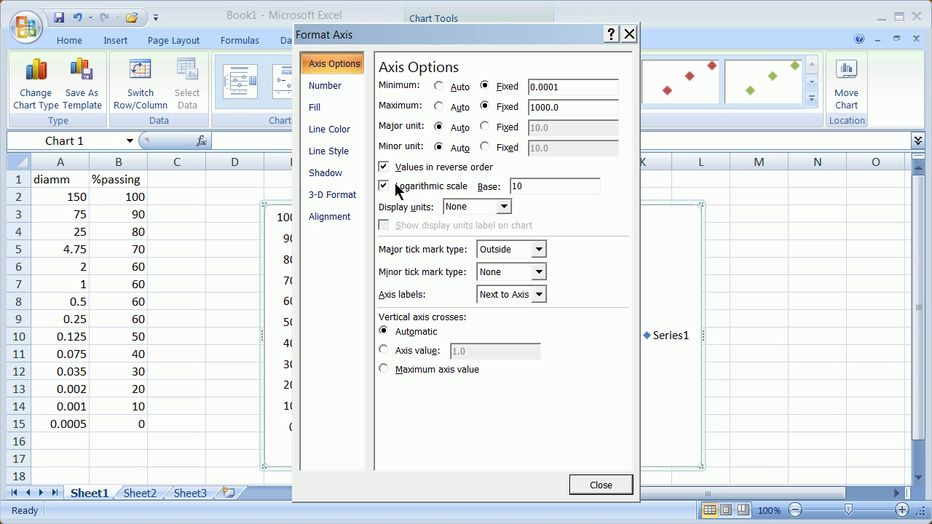
click(604, 492)
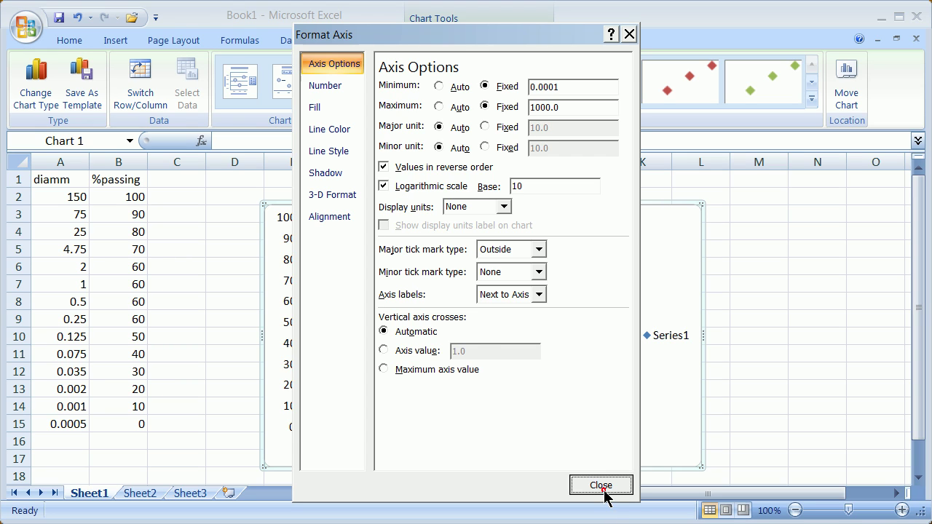
click(289, 301)
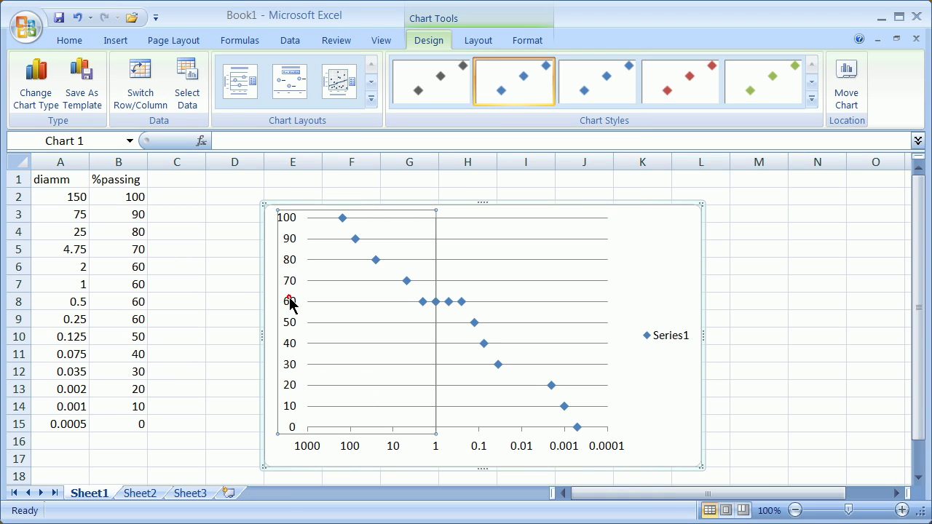
right_click(289, 301)
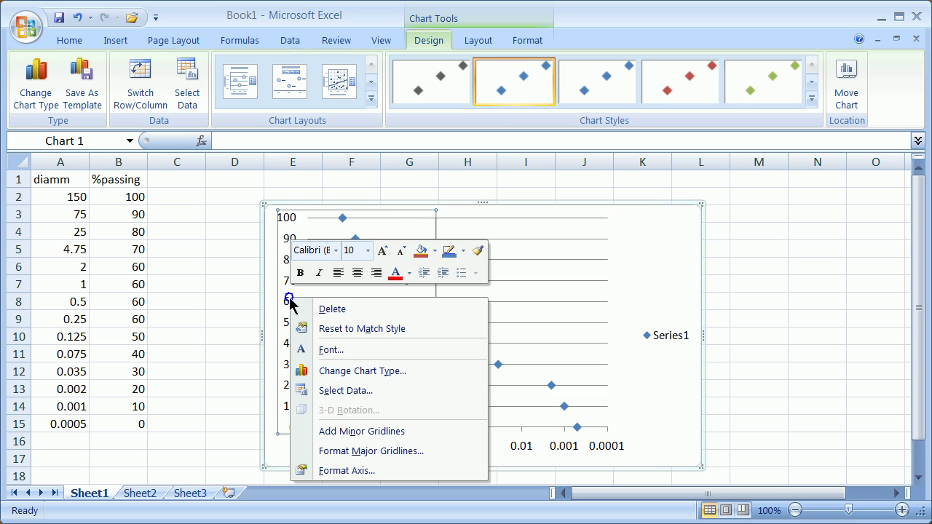
click(354, 475)
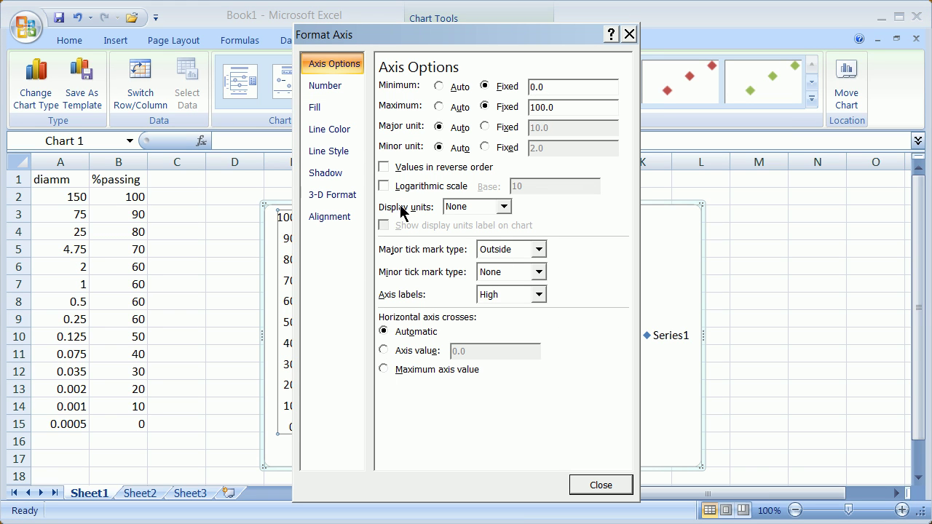
click(600, 485)
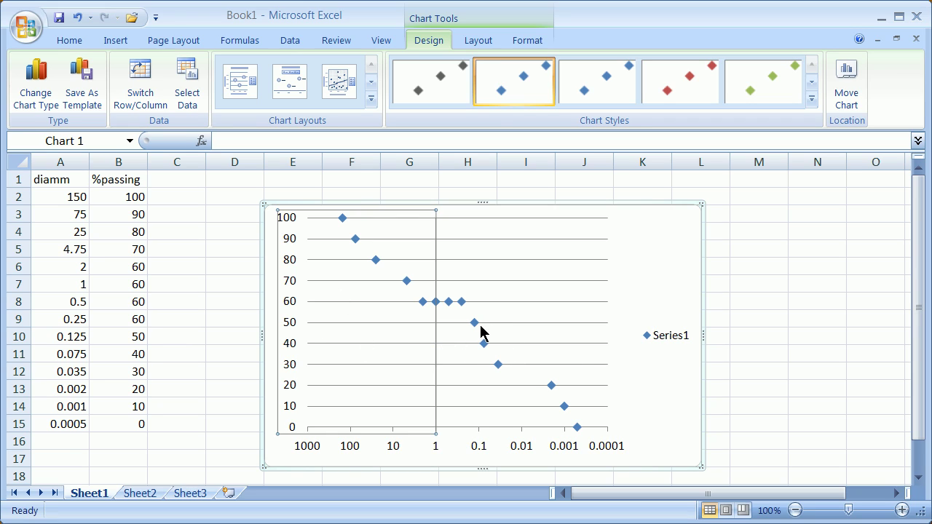
mouse_move(475, 332)
mouse_move(422, 306)
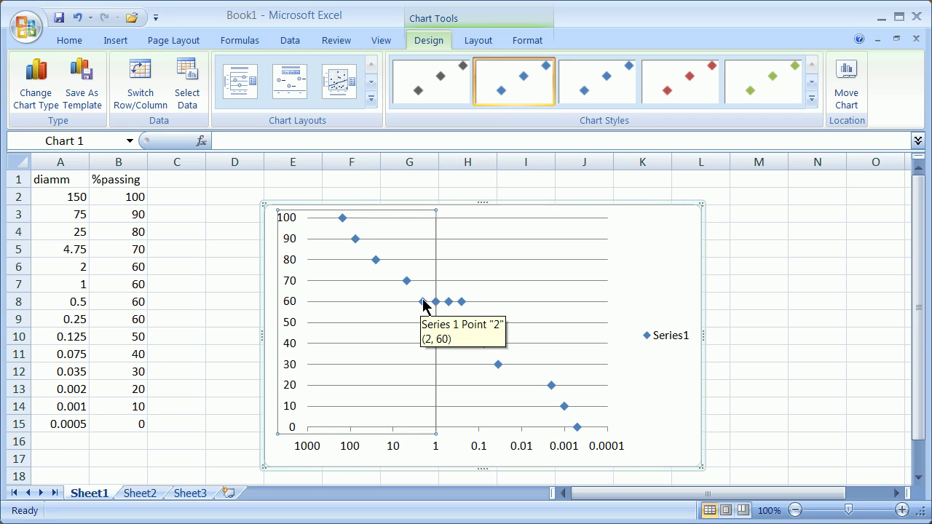